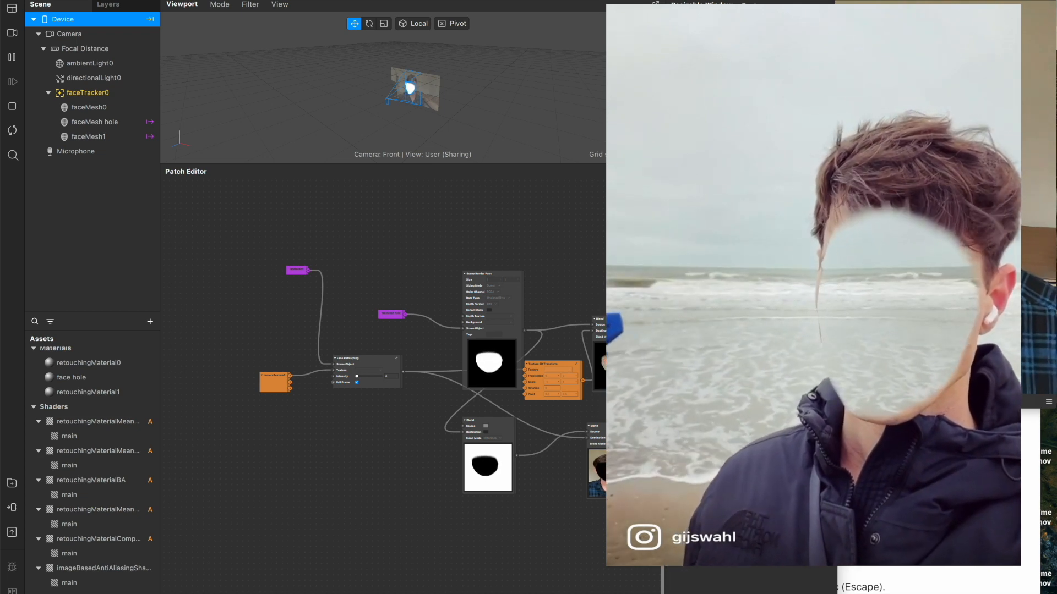
{"action": "left_click_drag", "start_coordinate": [357, 377], "coordinate": [368, 377]}
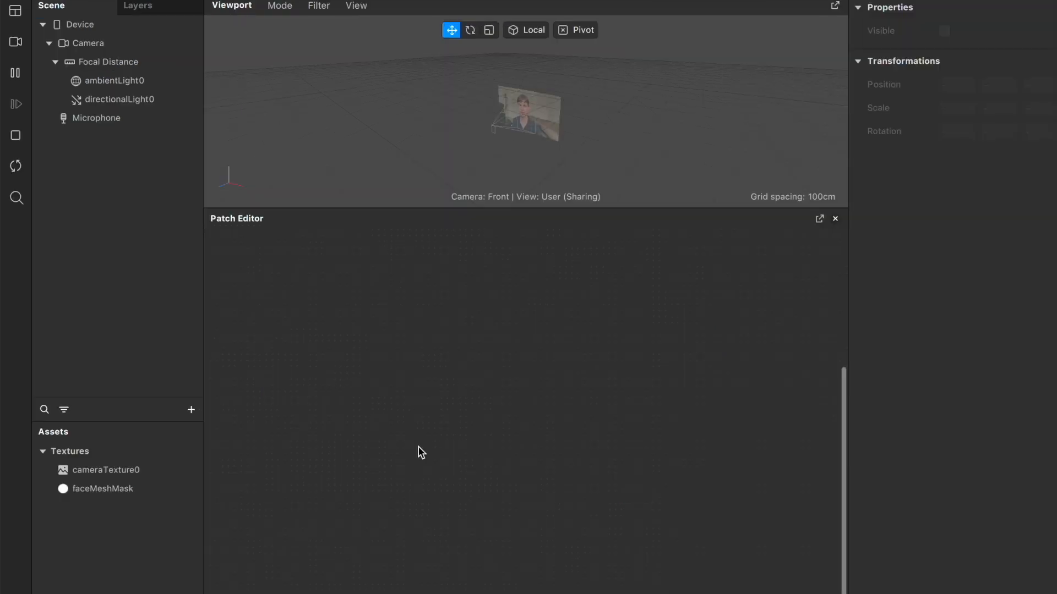
Create a Retouching render output for the Device and spread the Face Retouching and Device patches apart.
{"action": "left_click", "coordinate": [91, 24]}
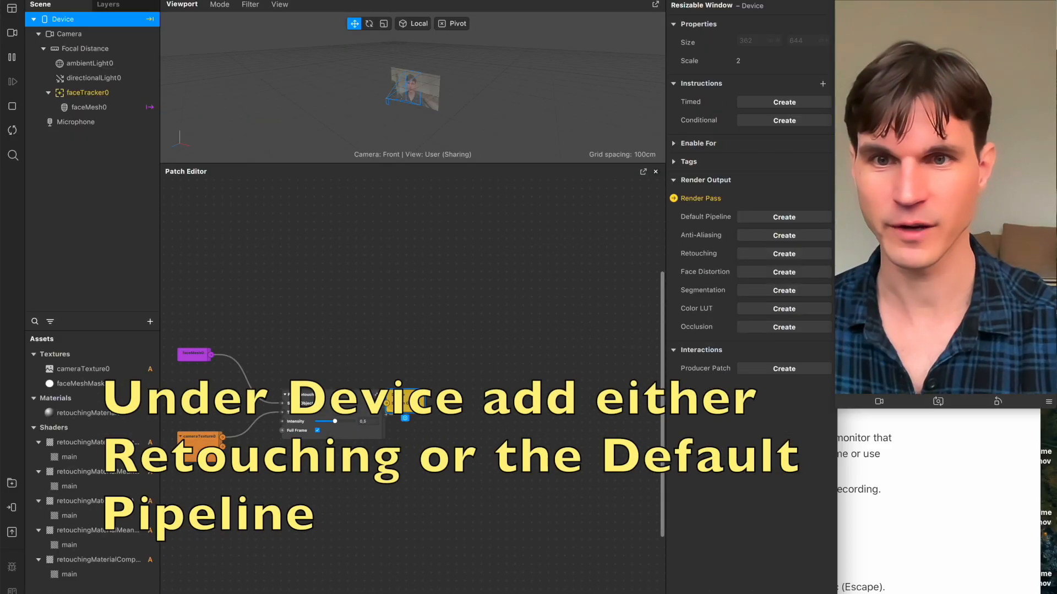
{"action": "mouse_move", "coordinate": [288, 395]}
{"action": "left_mouse_down"}
{"action": "mouse_move", "coordinate": [277, 362]}
{"action": "mouse_move", "coordinate": [259, 358]}
{"action": "left_mouse_up"}
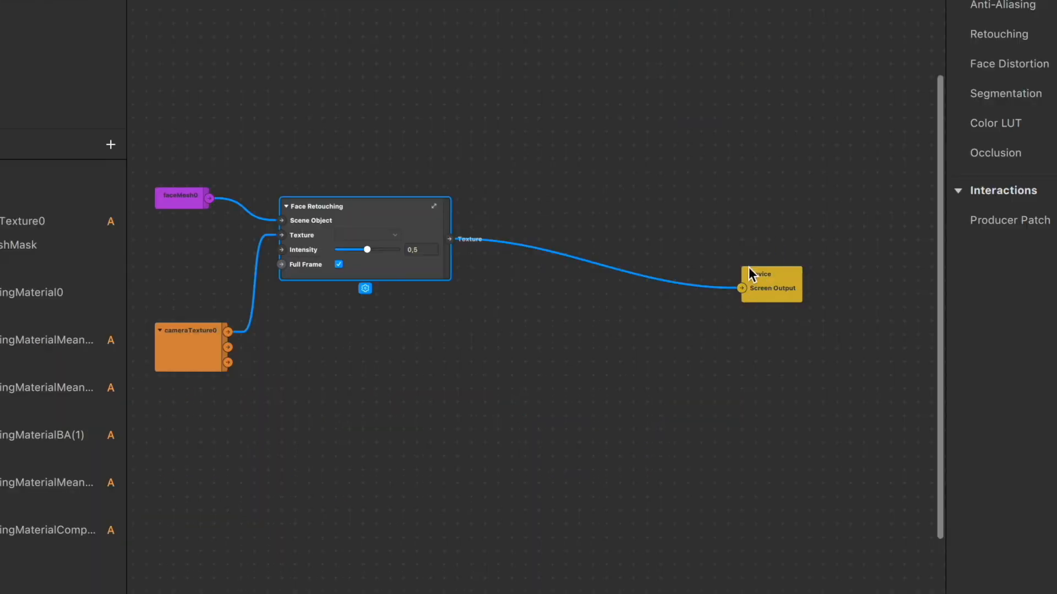
{"action": "left_click_drag", "start_coordinate": [797, 282], "coordinate": [862, 251]}
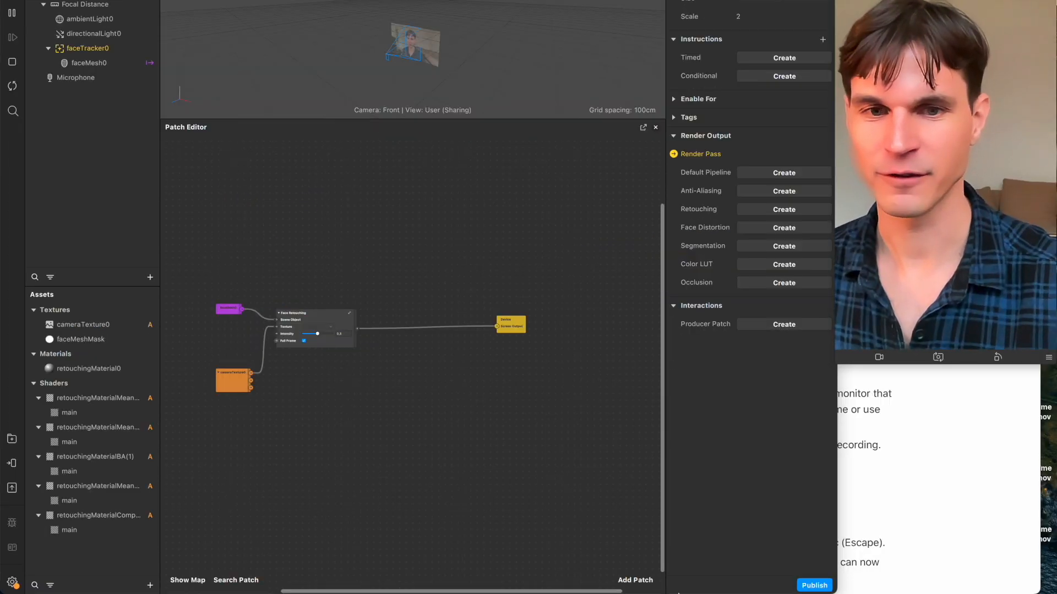
Add a Scene Render Pass patch and place it between the Face Retouching and Device patches.
{"action": "left_click", "coordinate": [634, 581]}
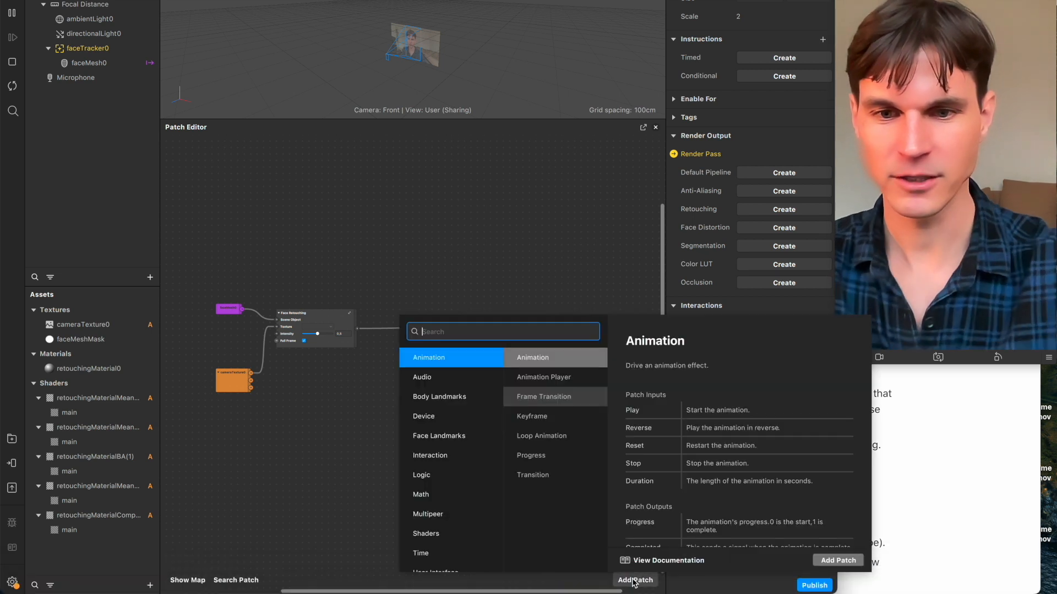
{"action": "type", "text": "redn"}
{"action": "key", "text": "BackSpace"}
{"action": "key", "text": "BackSpace"}
{"action": "type", "text": "nder"}
{"action": "key", "text": "Return"}
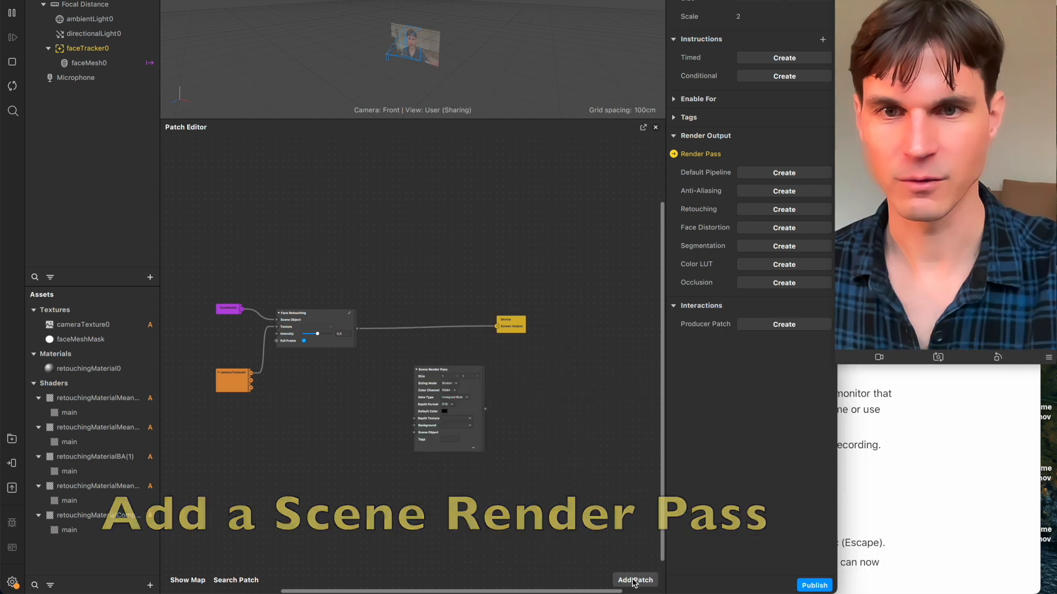
{"action": "scroll", "coordinate": [428, 396], "scroll_direction": "up", "scroll_amount": 3}
{"action": "left_click_drag", "start_coordinate": [424, 395], "coordinate": [377, 367]}
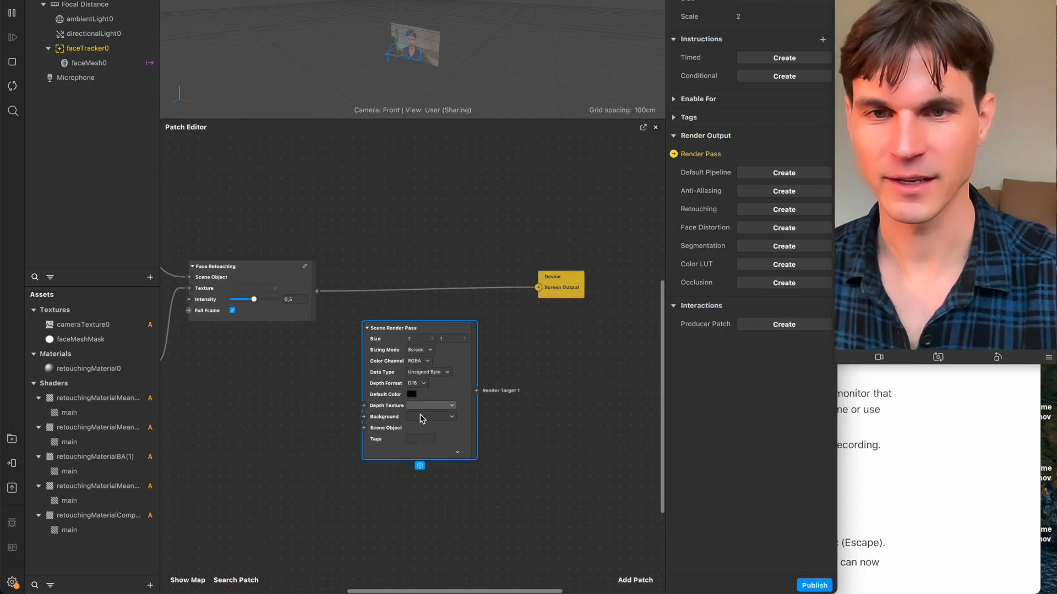
Expand the Scene Render Pass patch to show its output preview and reposition the patch.
{"action": "scroll", "coordinate": [432, 444], "scroll_direction": "up", "scroll_amount": 5}
{"action": "scroll", "coordinate": [431, 444], "scroll_direction": "down", "scroll_amount": 2}
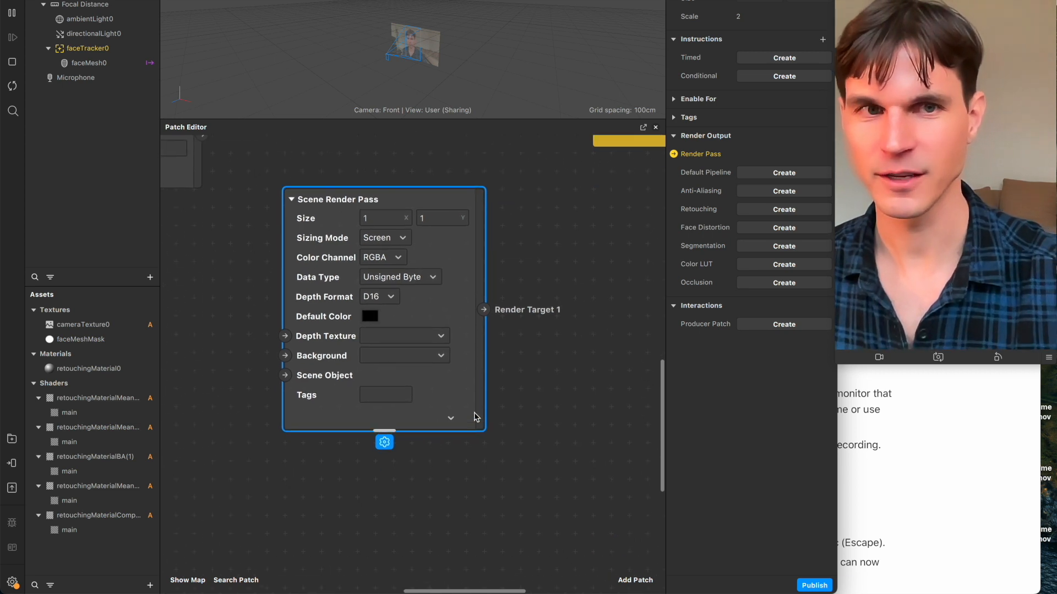
{"action": "left_click", "coordinate": [449, 422]}
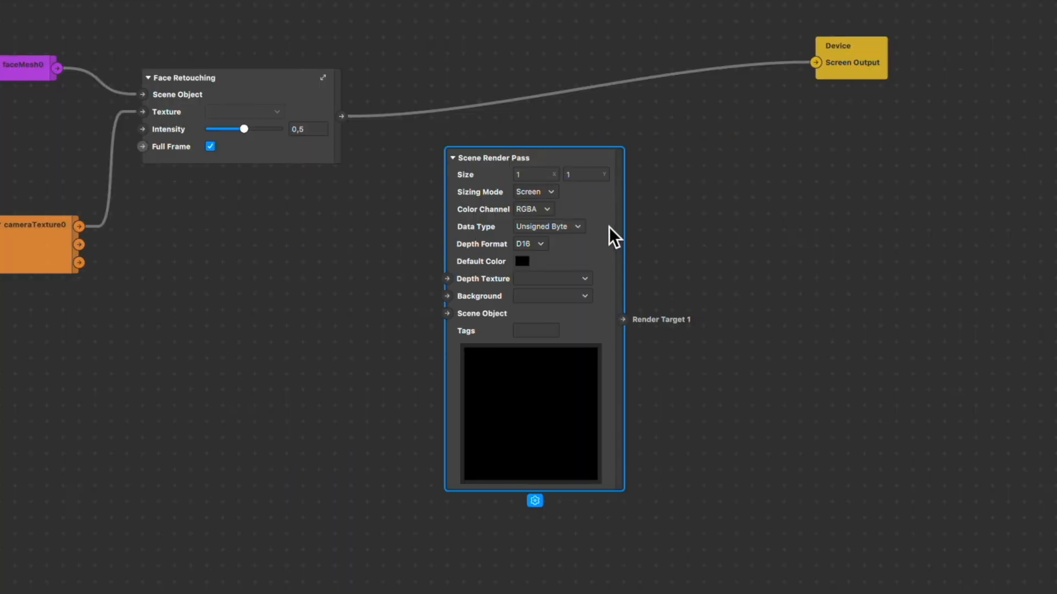
{"action": "left_click_drag", "start_coordinate": [614, 237], "coordinate": [651, 207]}
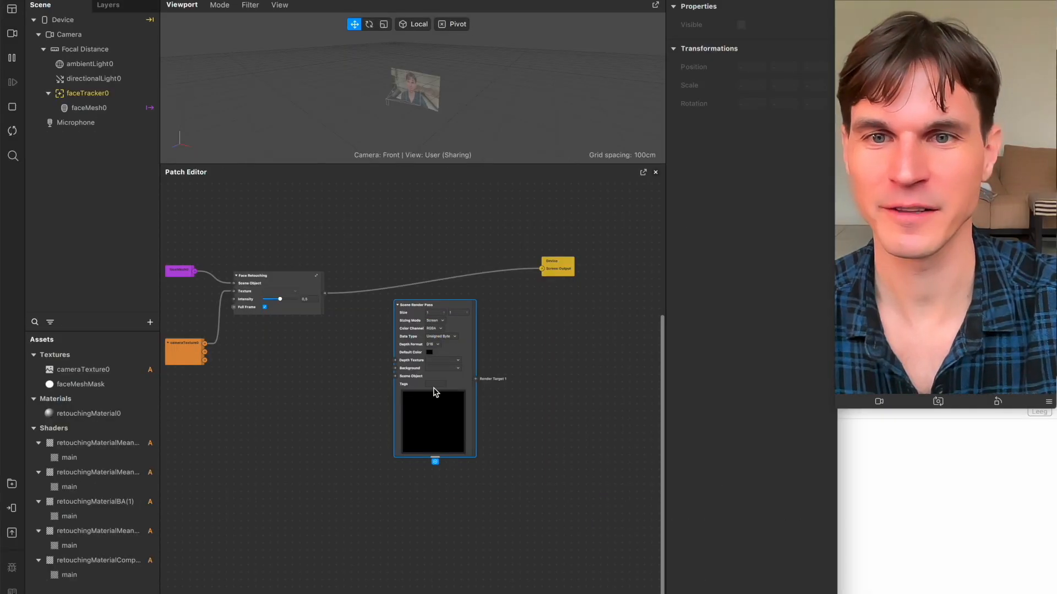
Route the Face Retouching texture into the Scene Render Pass's Background input and its render target into the Device's Screen Output.
{"action": "scroll", "coordinate": [435, 392], "scroll_direction": "up", "scroll_amount": 3}
{"action": "scroll", "coordinate": [434, 391], "scroll_direction": "right", "scroll_amount": 3}
{"action": "scroll", "coordinate": [435, 392], "scroll_direction": "down", "scroll_amount": 1}
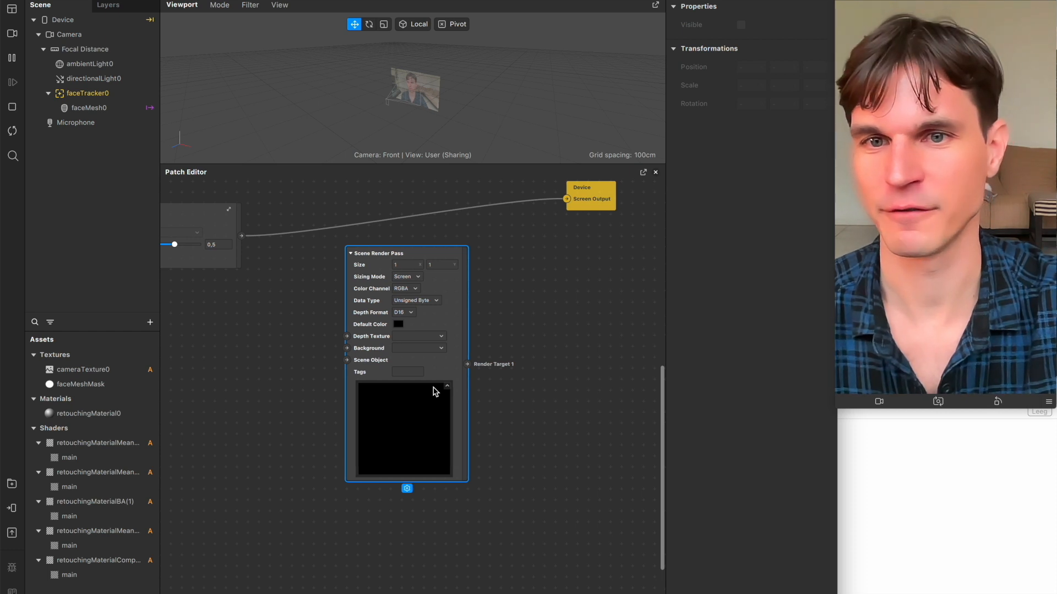
{"action": "scroll", "coordinate": [434, 391], "scroll_direction": "left", "scroll_amount": 1}
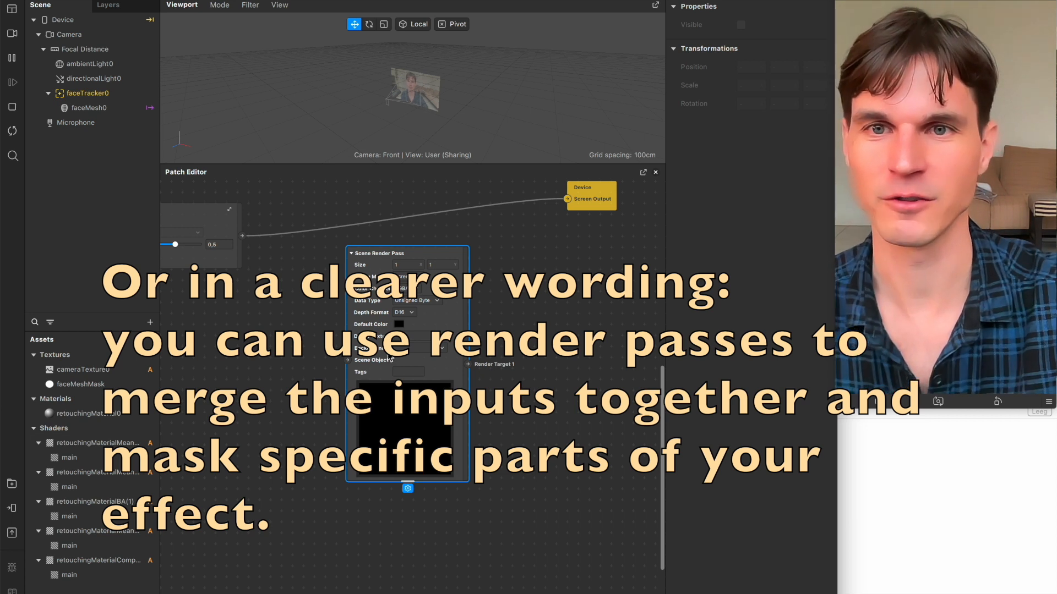
{"action": "scroll", "coordinate": [415, 346], "scroll_direction": "down", "scroll_amount": 3}
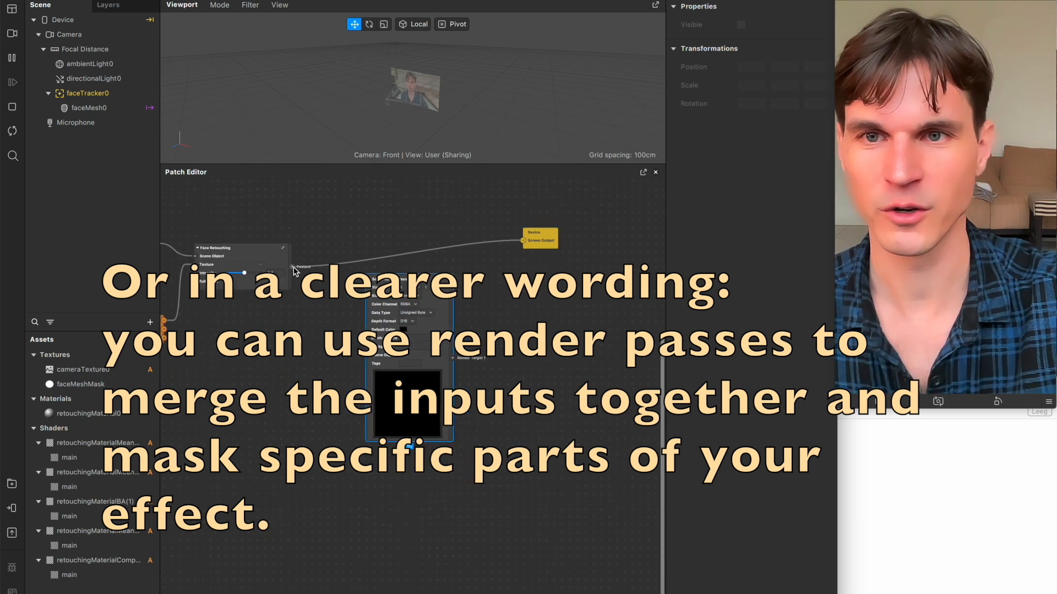
{"action": "left_click_drag", "start_coordinate": [300, 279], "coordinate": [368, 348]}
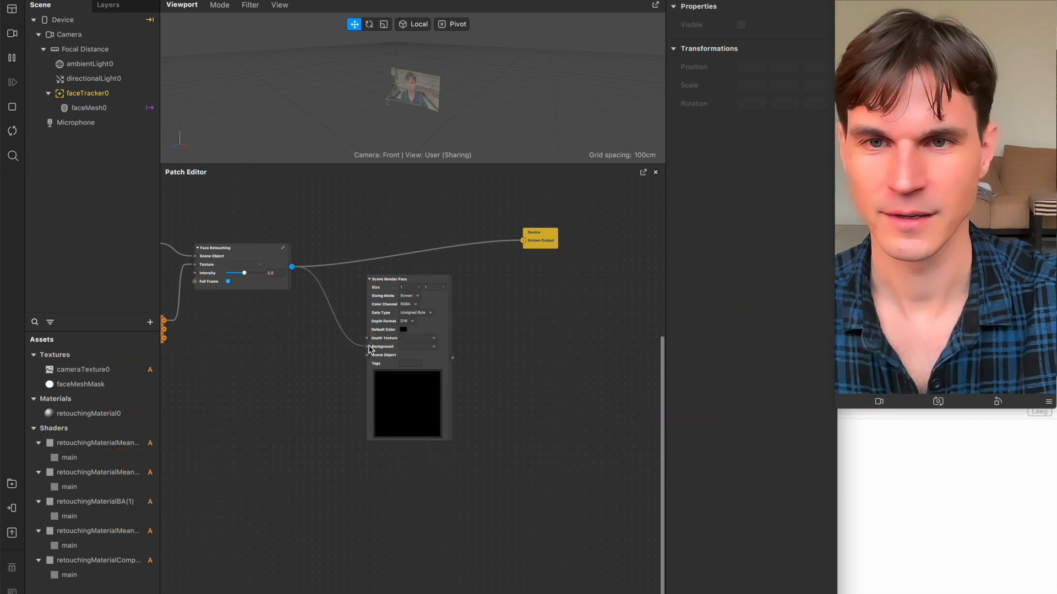
{"action": "mouse_move", "coordinate": [453, 359]}
{"action": "left_mouse_down"}
{"action": "mouse_move", "coordinate": [524, 242]}
{"action": "mouse_move", "coordinate": [573, 272]}
{"action": "mouse_move", "coordinate": [570, 291]}
{"action": "left_mouse_up"}
{"action": "mouse_move", "coordinate": [436, 285]}
{"action": "left_mouse_down"}
{"action": "mouse_move", "coordinate": [455, 217]}
{"action": "mouse_move", "coordinate": [440, 296]}
{"action": "mouse_move", "coordinate": [445, 284]}
{"action": "mouse_move", "coordinate": [378, 288]}
{"action": "mouse_move", "coordinate": [450, 281]}
{"action": "left_mouse_up"}
{"action": "scroll", "coordinate": [395, 382], "scroll_direction": "up", "scroll_amount": 4}
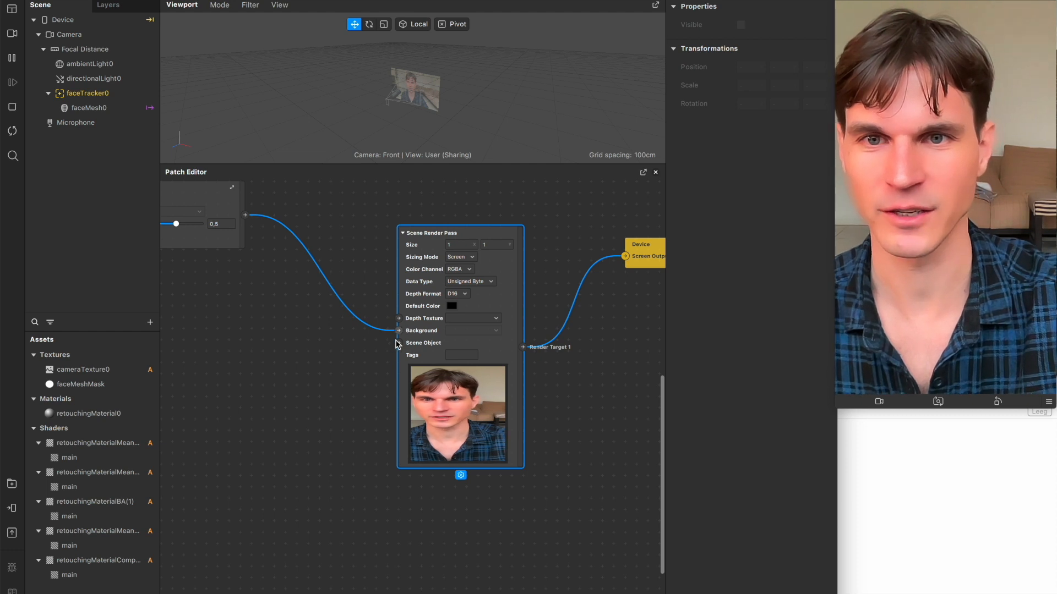
{"action": "scroll", "coordinate": [355, 367], "scroll_direction": "right", "scroll_amount": 2}
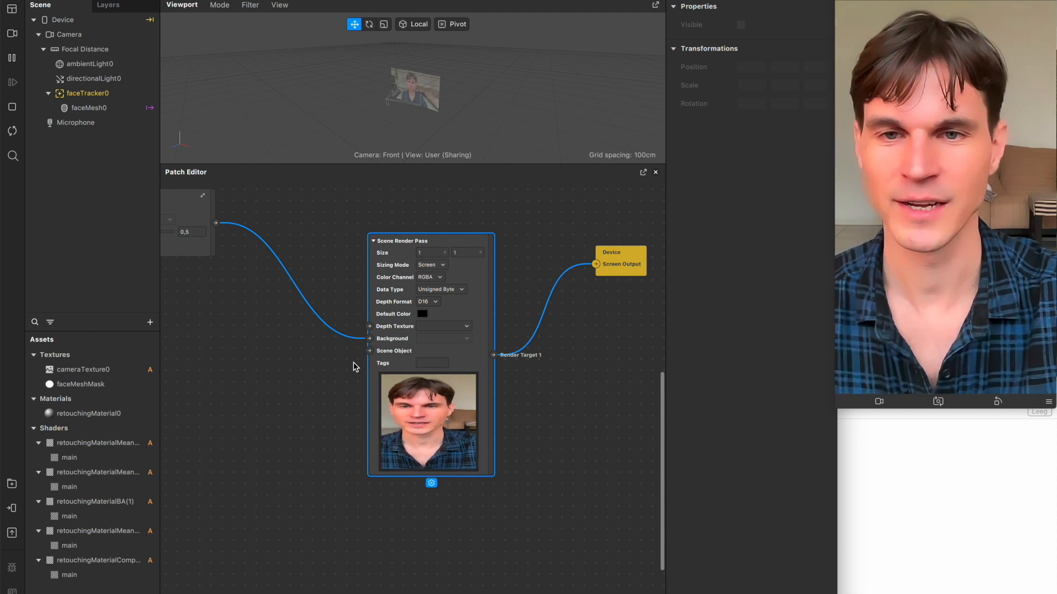
Insert a second Face Mesh under faceTracker0 and rename it Face Mesh Hole.
{"action": "left_click", "coordinate": [150, 322]}
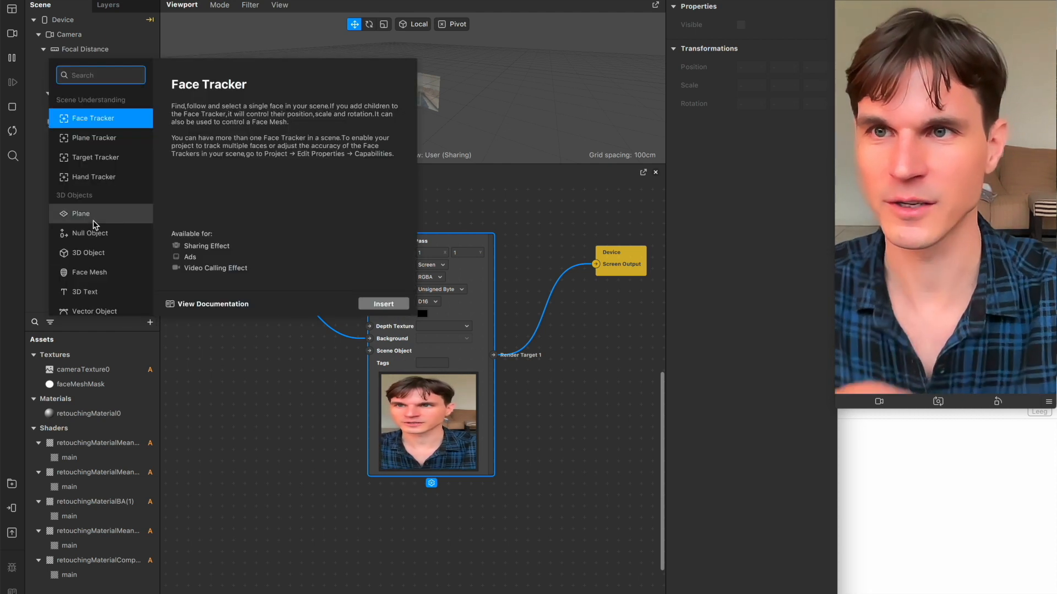
{"action": "type", "text": "face mesh"}
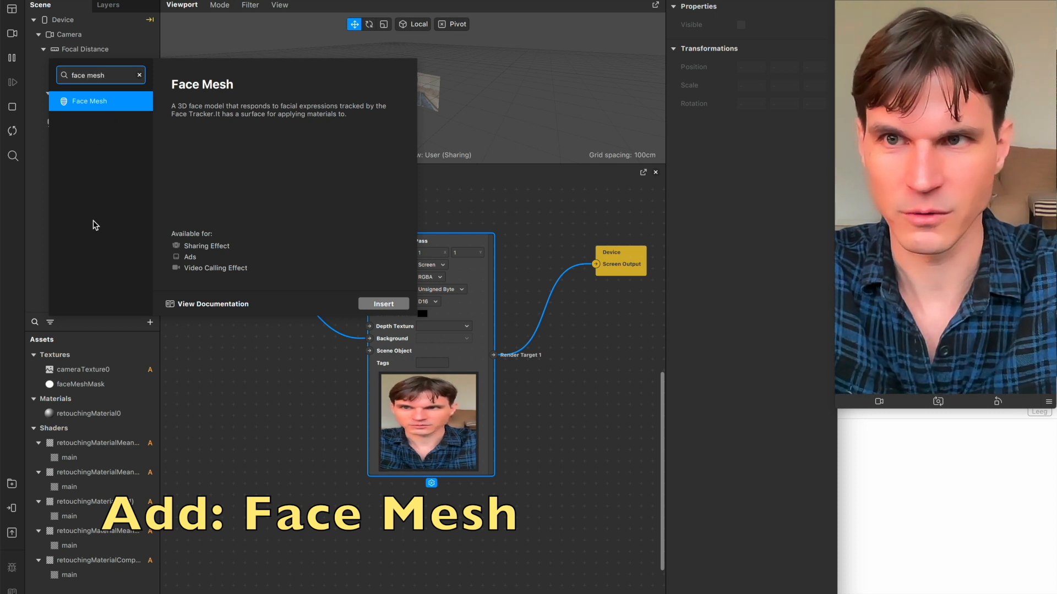
{"action": "key", "text": "Return"}
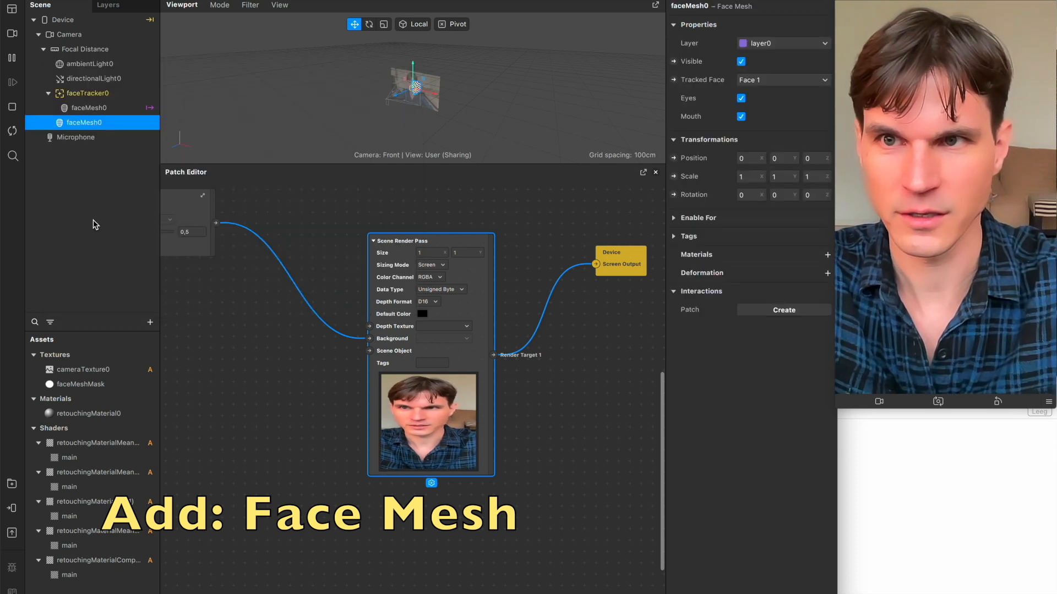
{"action": "double_click", "coordinate": [95, 125]}
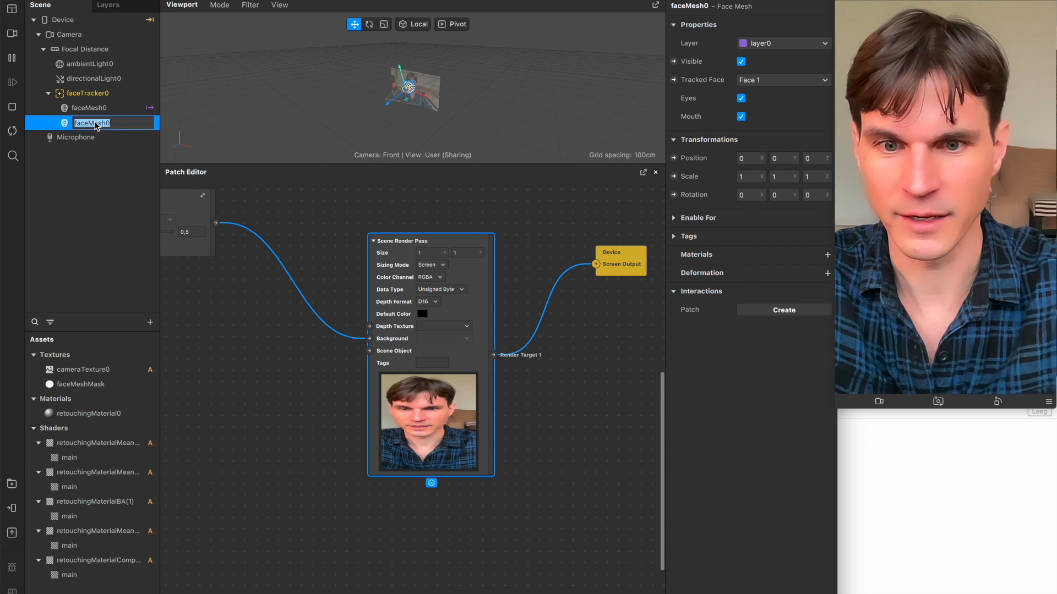
{"action": "type", "text": "Face"}
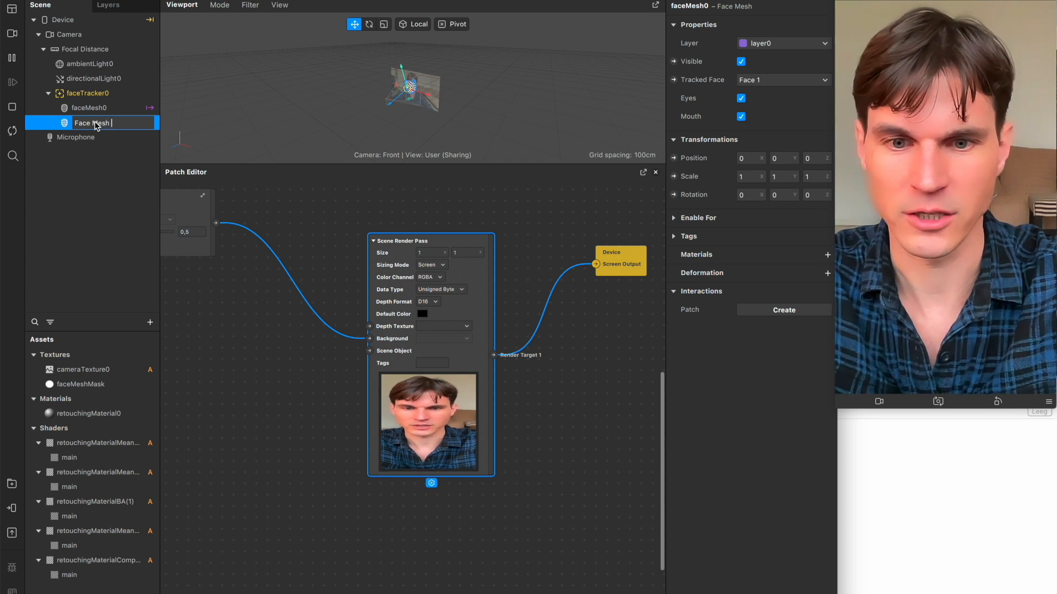
{"action": "key", "text": "Return"}
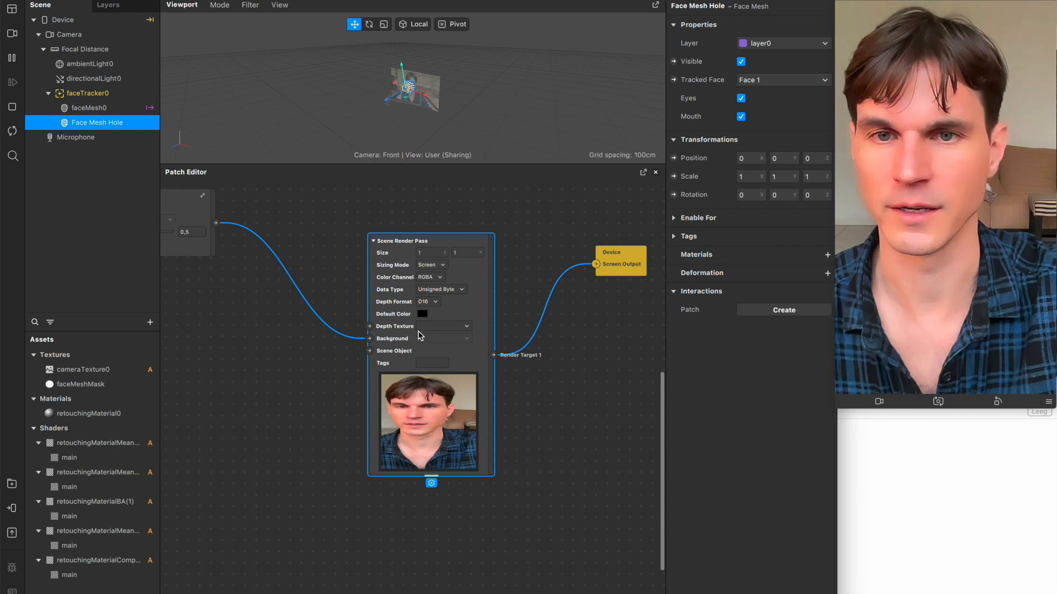
Connect a Face Mesh Hole patch to the Scene Render Pass's Scene Object input, with the mesh's Eyes and Mouth disabled.
{"action": "left_click_drag", "start_coordinate": [82, 122], "coordinate": [196, 302]}
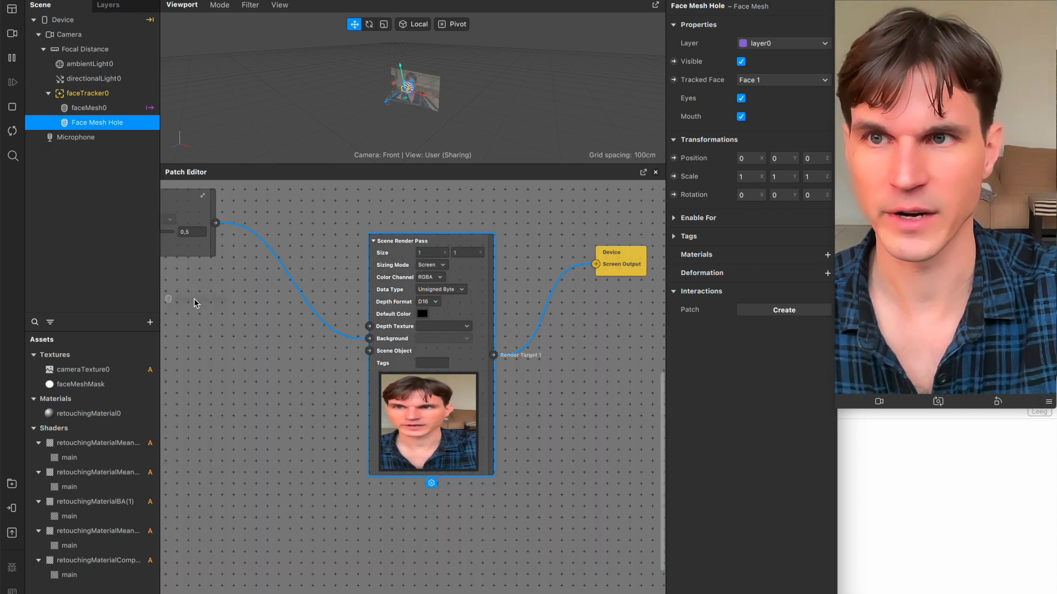
{"action": "left_click_drag", "start_coordinate": [282, 397], "coordinate": [265, 409]}
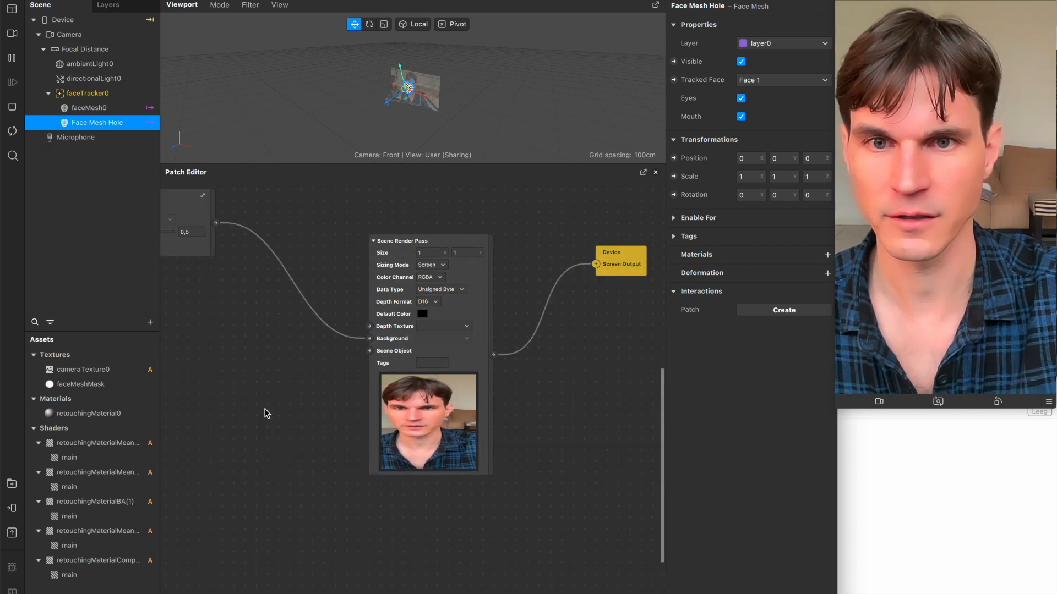
{"action": "left_click_drag", "start_coordinate": [547, 533], "coordinate": [249, 425]}
{"action": "scroll", "coordinate": [249, 425], "scroll_direction": "left", "scroll_amount": 4}
{"action": "left_click_drag", "start_coordinate": [392, 441], "coordinate": [349, 361]}
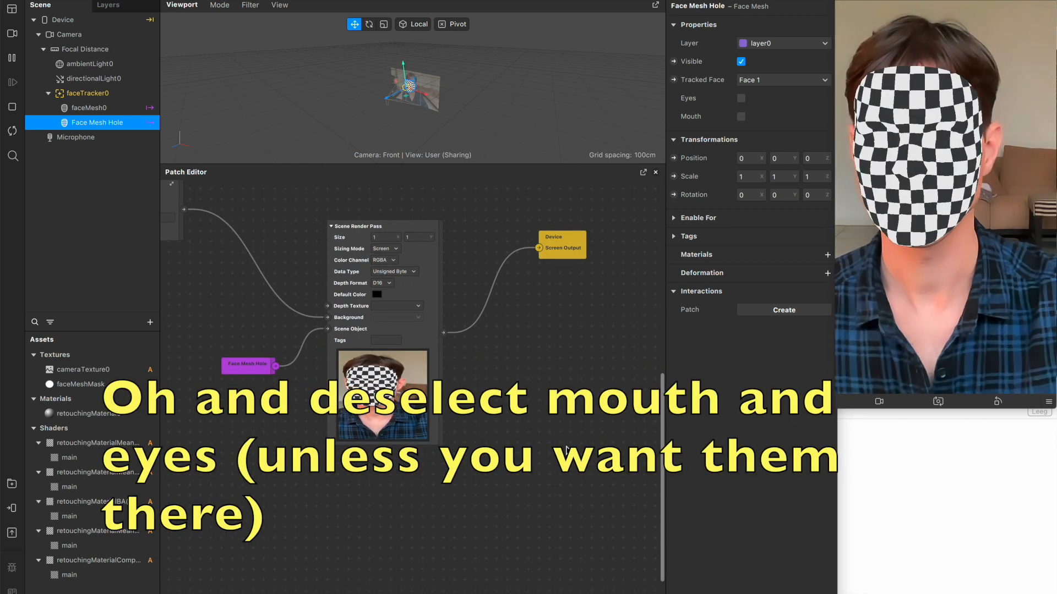
Space out the Scene Render Pass, Face Mesh Hole and Device patches to make room in the graph.
{"action": "left_click", "coordinate": [431, 264]}
{"action": "left_click_drag", "start_coordinate": [431, 264], "coordinate": [411, 263]}
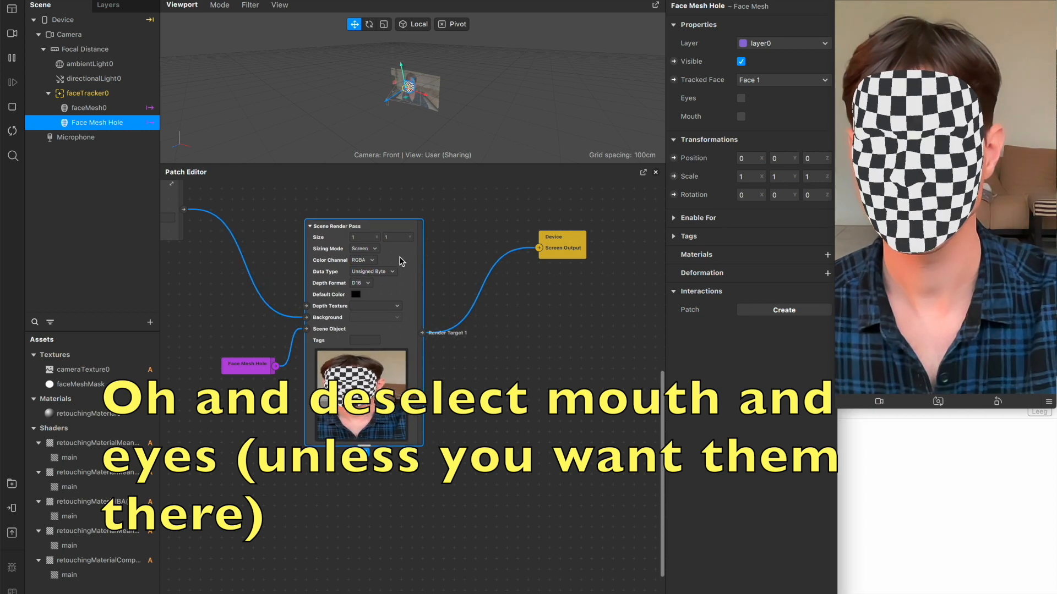
{"action": "left_click_drag", "start_coordinate": [251, 367], "coordinate": [206, 346]}
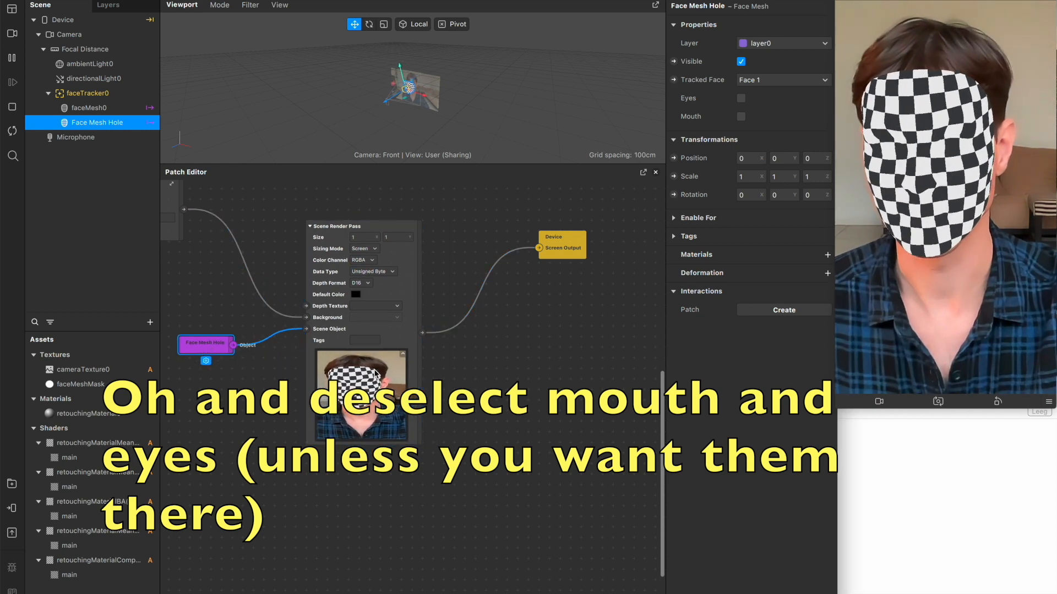
{"action": "scroll", "coordinate": [451, 362], "scroll_direction": "right", "scroll_amount": 1}
{"action": "scroll", "coordinate": [451, 361], "scroll_direction": "up", "scroll_amount": 1}
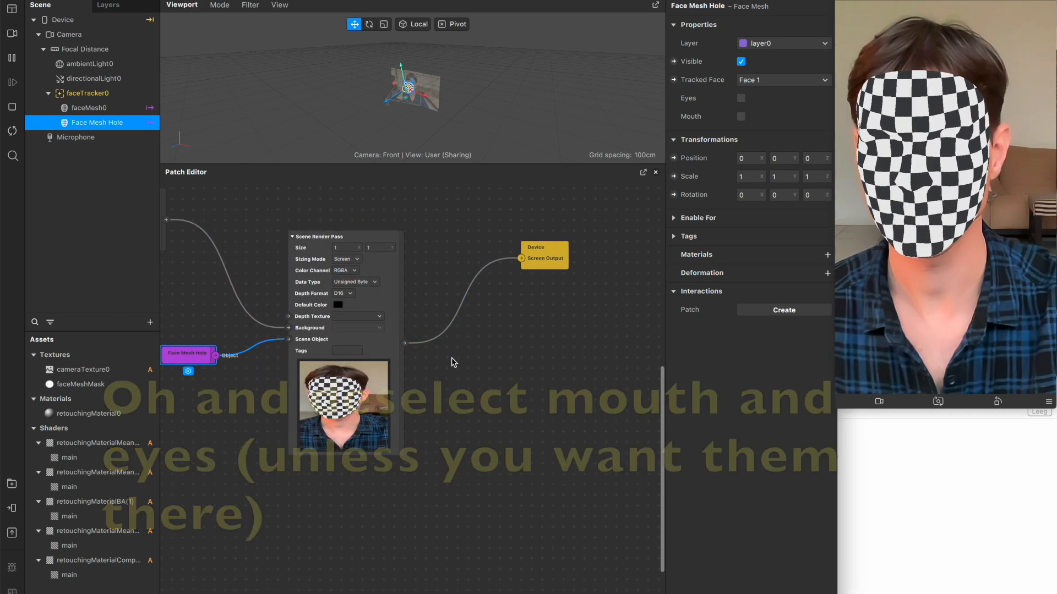
{"action": "left_click_drag", "start_coordinate": [551, 262], "coordinate": [581, 250]}
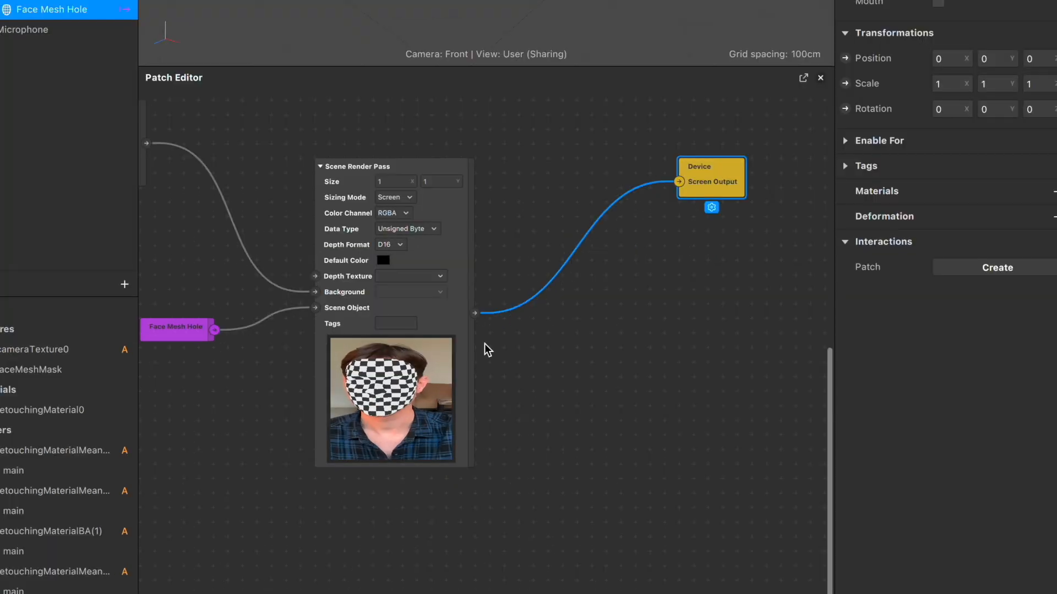
Add a Blend patch from the Scene Render Pass output and place it beside the render pass, below the Device patch.
{"action": "left_click_drag", "start_coordinate": [475, 318], "coordinate": [604, 410]}
{"action": "type", "text": "bal"}
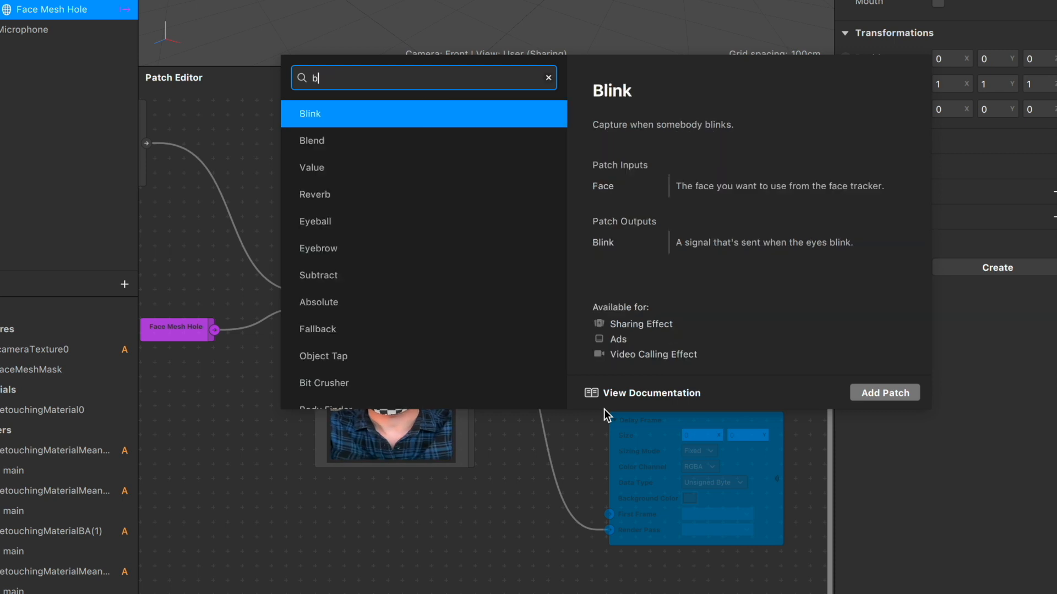
{"action": "key", "text": "BackSpace"}
{"action": "key", "text": "BackSpace"}
{"action": "type", "text": "lend"}
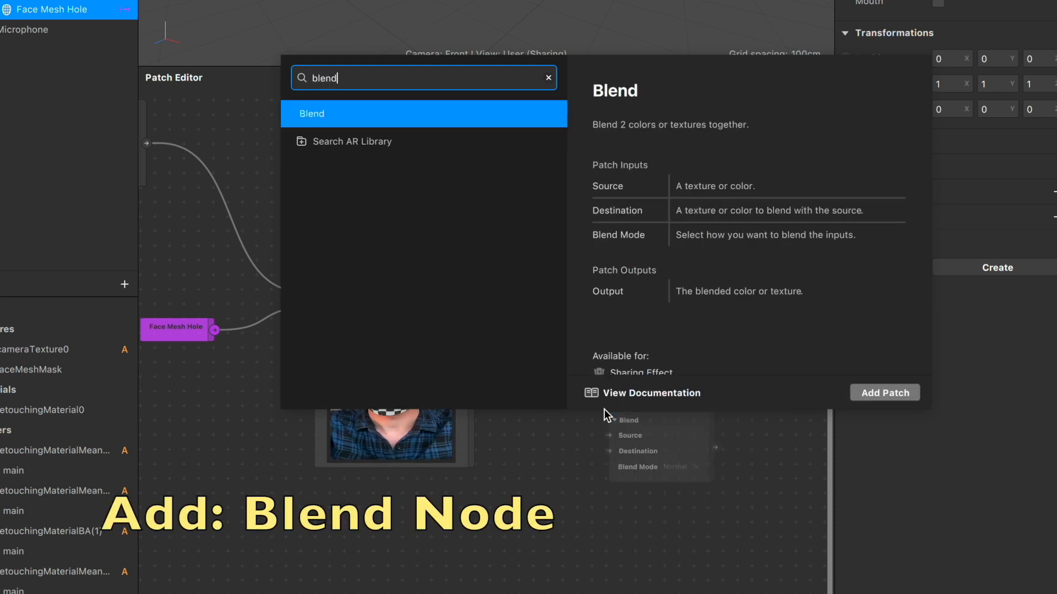
{"action": "key", "text": "Return"}
{"action": "left_click_drag", "start_coordinate": [636, 431], "coordinate": [567, 346]}
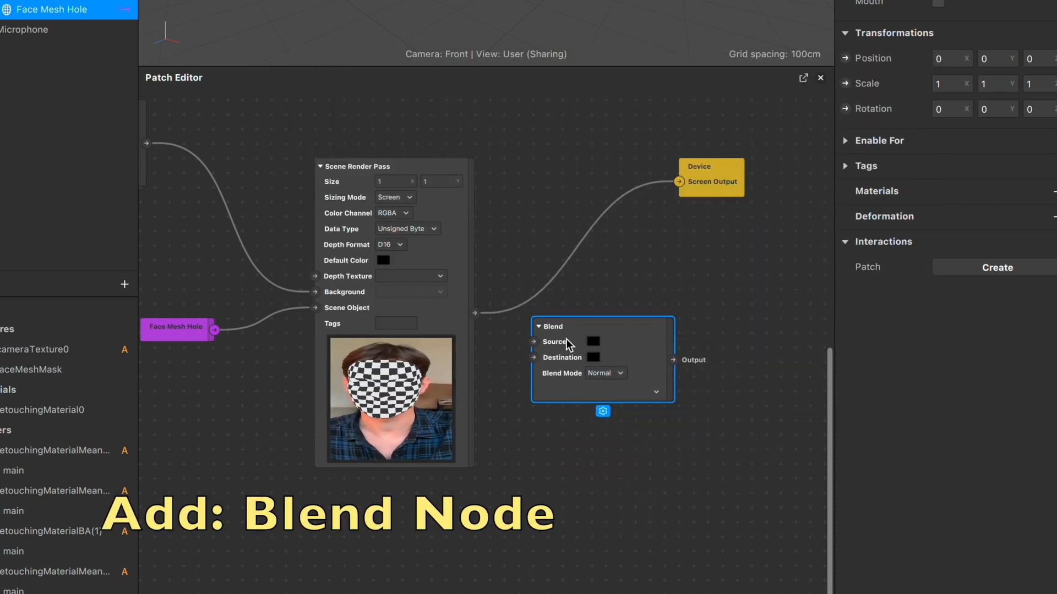
Connect the Scene Render Pass output to the Blend patch's Source input and move the Blend patch slightly away.
{"action": "left_click_drag", "start_coordinate": [475, 313], "coordinate": [533, 348]}
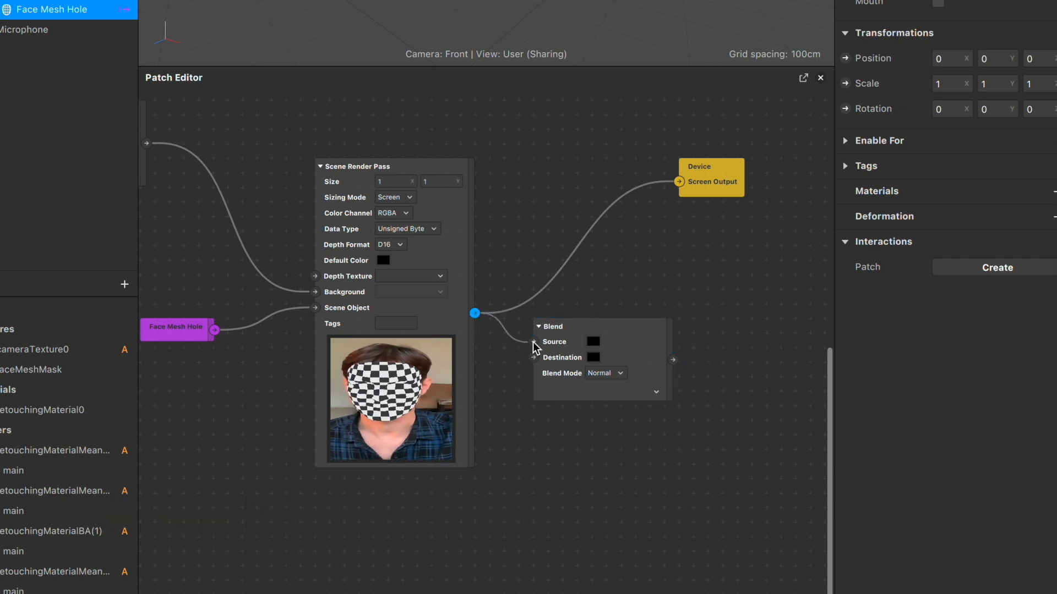
{"action": "left_click_drag", "start_coordinate": [539, 391], "coordinate": [569, 397]}
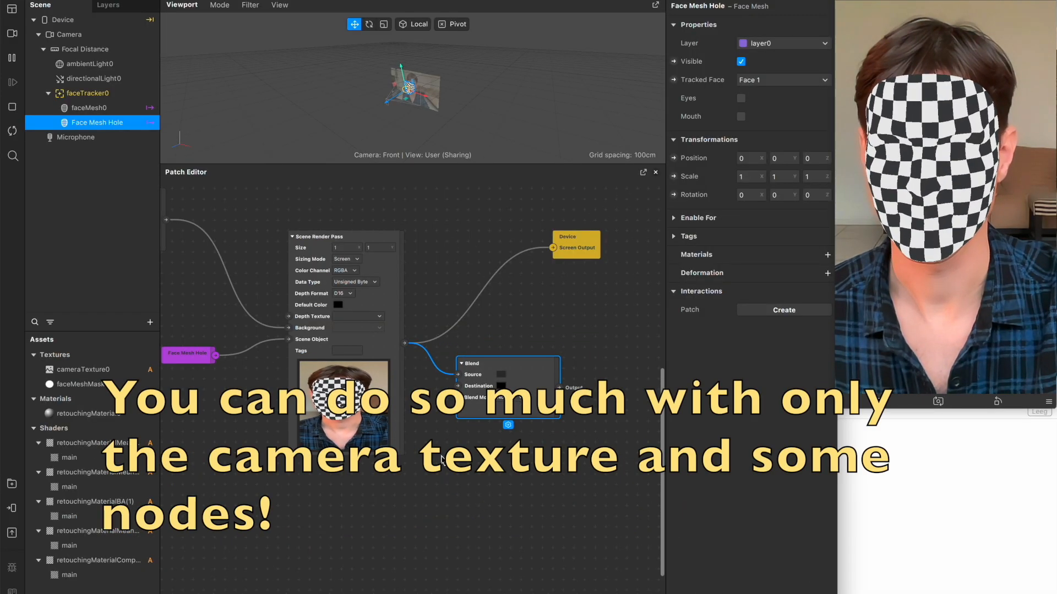
{"action": "scroll", "coordinate": [442, 460], "scroll_direction": "left", "scroll_amount": 5}
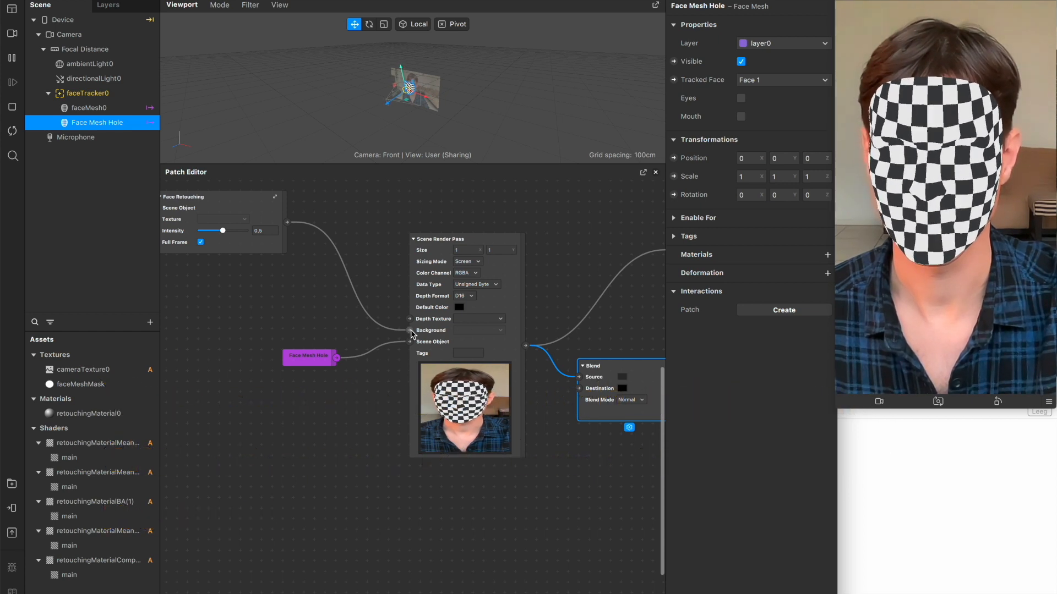
Disconnect the Face Retouching output from the Scene Render Pass's Background input.
{"action": "left_click_drag", "start_coordinate": [410, 331], "coordinate": [332, 297]}
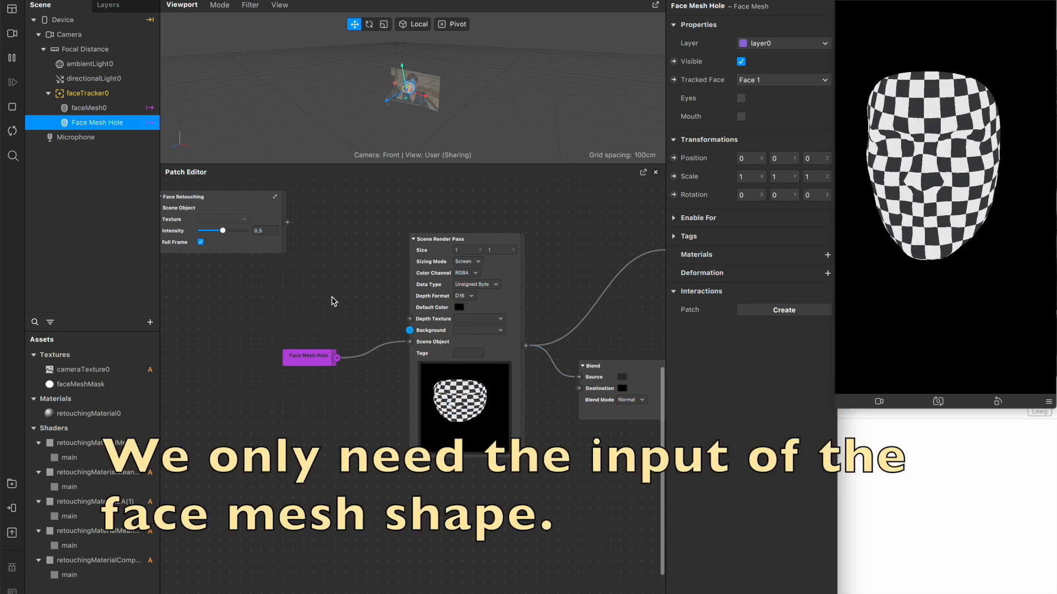
{"action": "scroll", "coordinate": [334, 301], "scroll_direction": "right", "scroll_amount": 3}
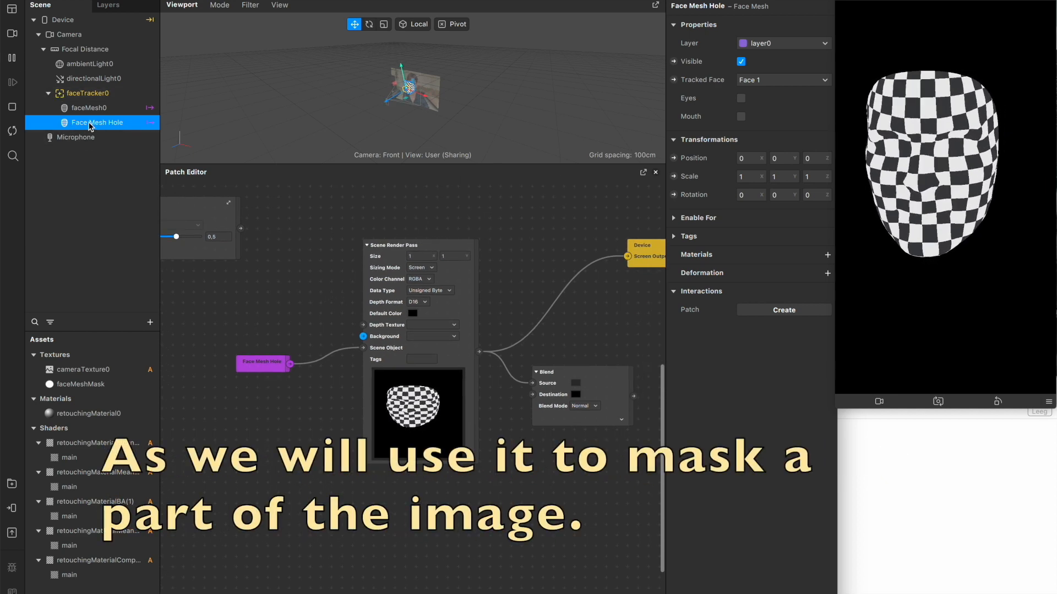
Create a new material for the Face Mesh Hole and set its shader type to Flat.
{"action": "left_click", "coordinate": [84, 111]}
{"action": "left_click", "coordinate": [88, 123]}
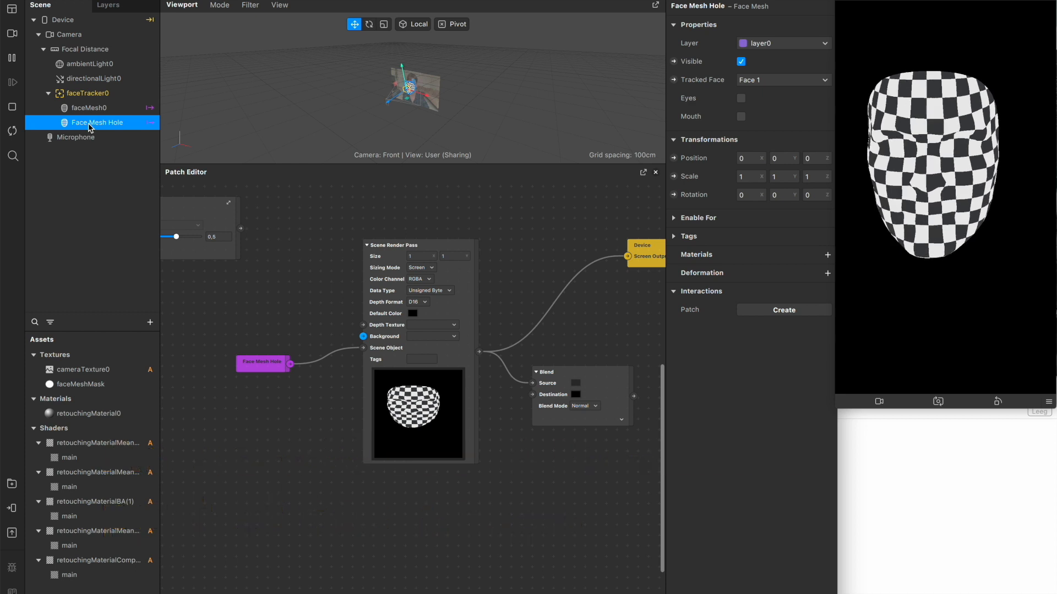
{"action": "left_click", "coordinate": [827, 256]}
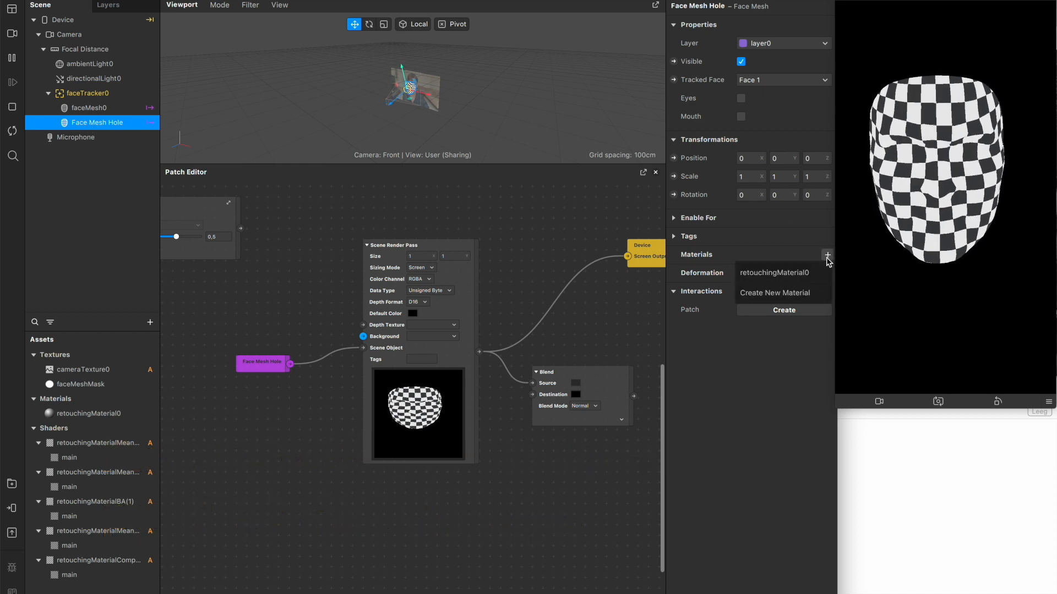
{"action": "left_click", "coordinate": [776, 293]}
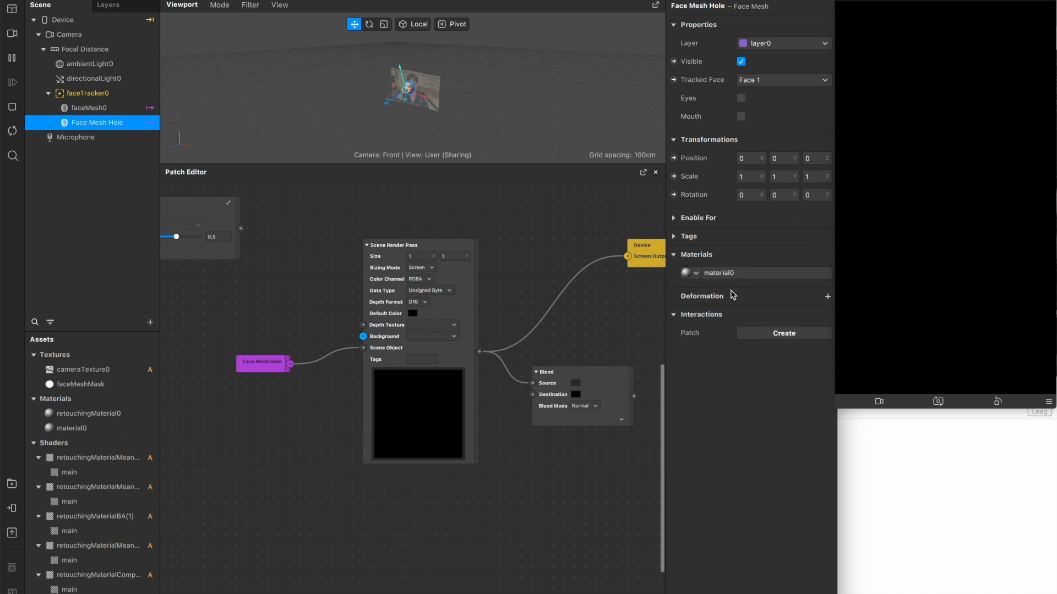
{"action": "left_click", "coordinate": [80, 429]}
{"action": "left_click", "coordinate": [760, 28]}
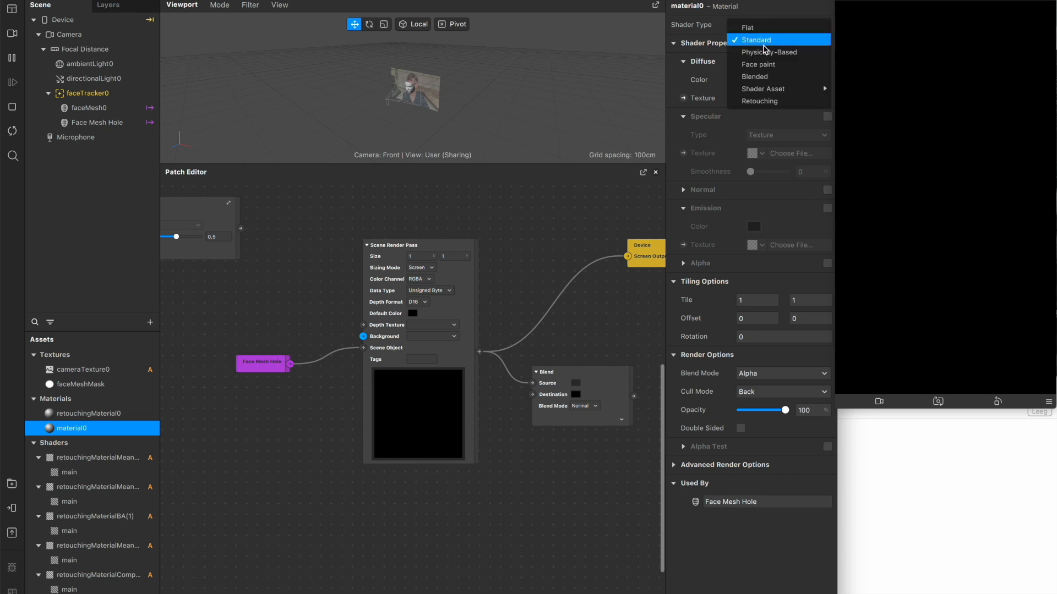
{"action": "left_click", "coordinate": [761, 32]}
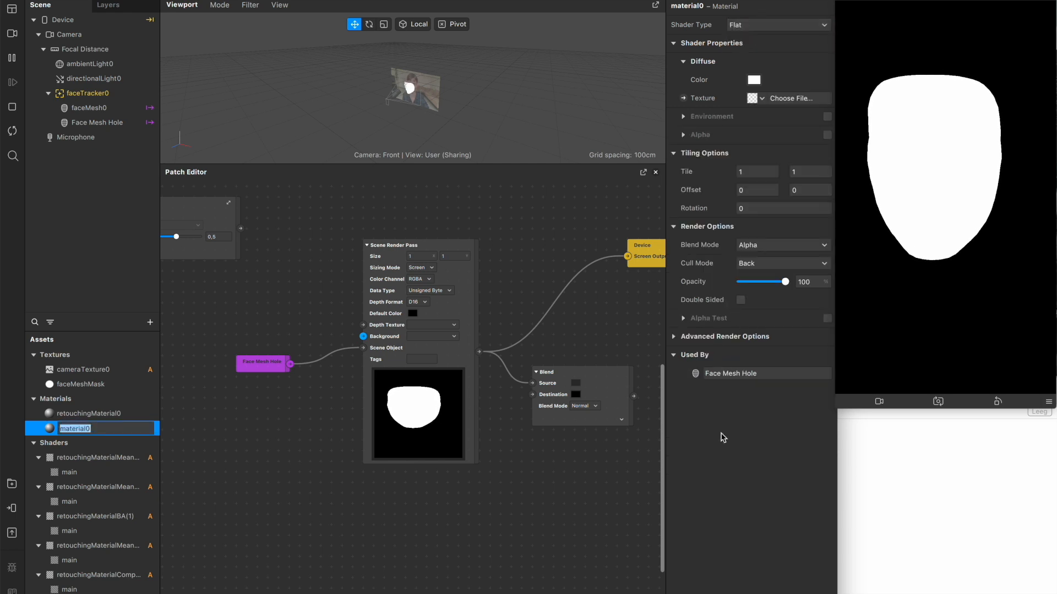
Show the Blend patch's texture preview and move the patch up slightly beside the Scene Render Pass.
{"action": "scroll", "coordinate": [456, 495], "scroll_direction": "right", "scroll_amount": 2}
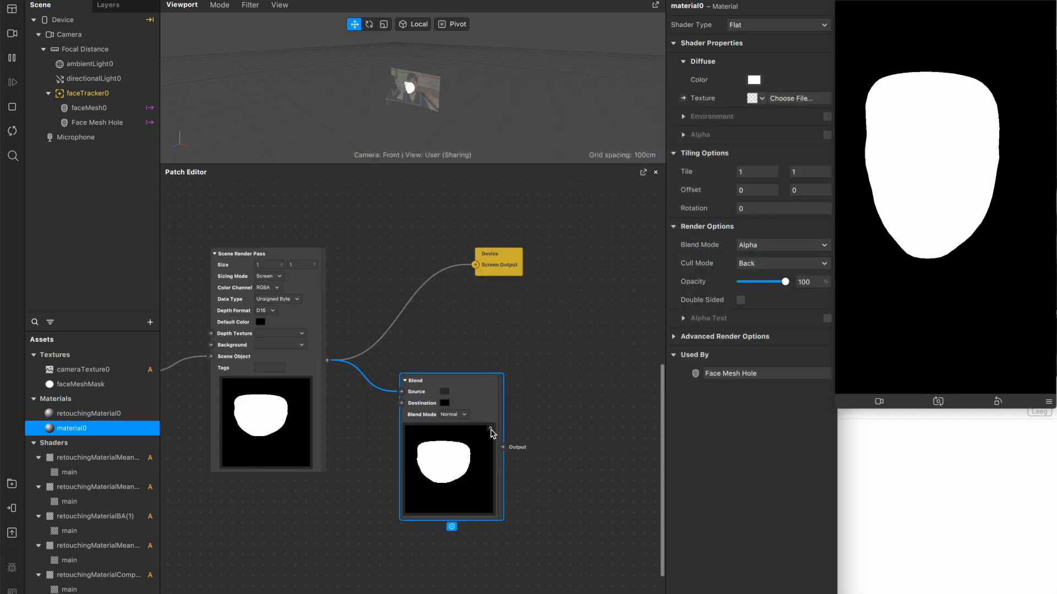
{"action": "scroll", "coordinate": [491, 432], "scroll_direction": "left", "scroll_amount": 2}
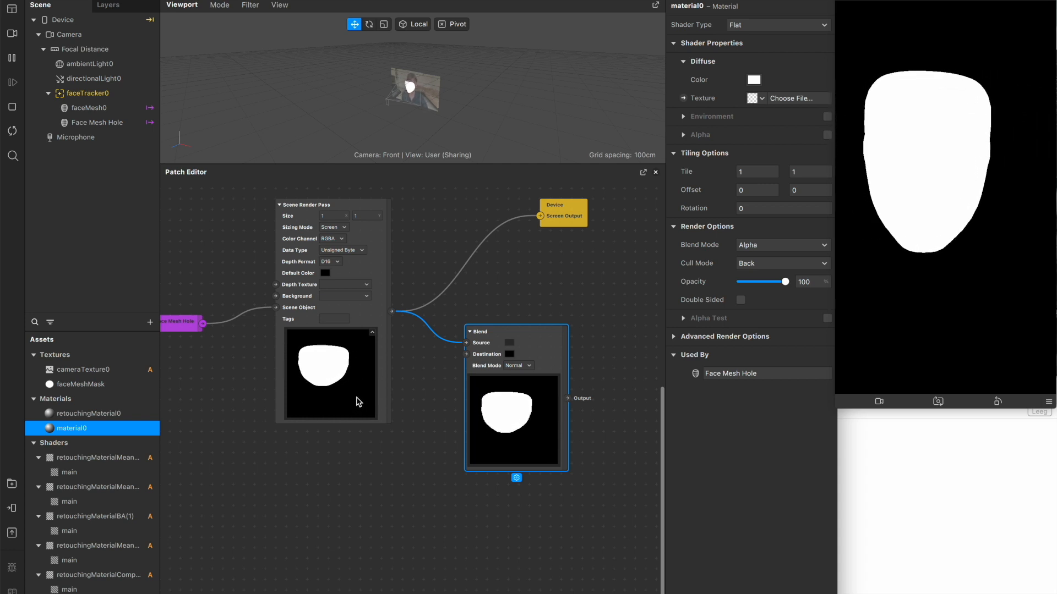
{"action": "left_click_drag", "start_coordinate": [532, 340], "coordinate": [532, 317]}
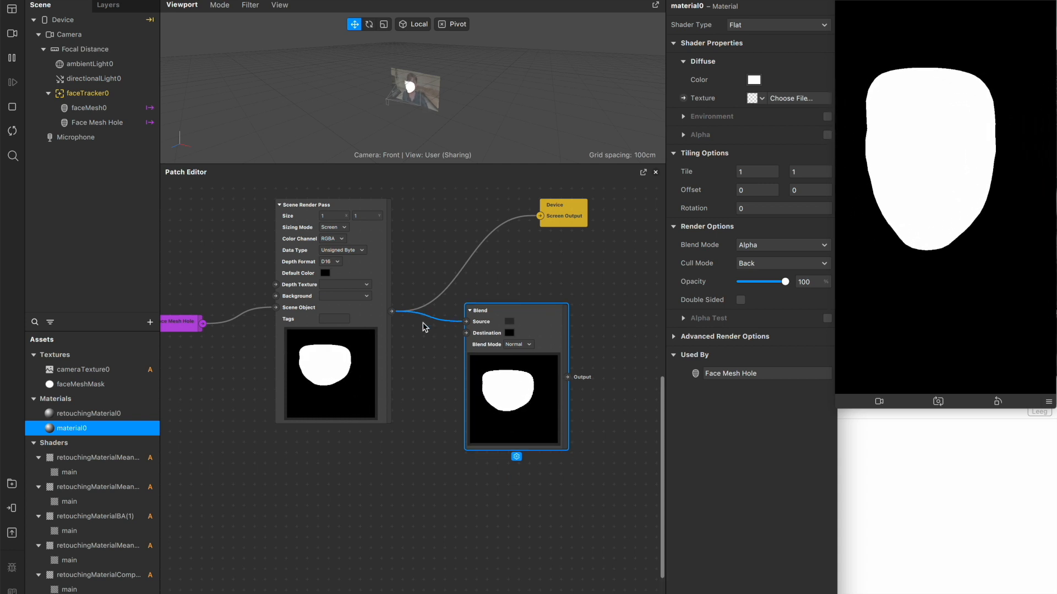
{"action": "scroll", "coordinate": [423, 324], "scroll_direction": "down", "scroll_amount": 2}
{"action": "scroll", "coordinate": [423, 324], "scroll_direction": "right", "scroll_amount": 2}
{"action": "scroll", "coordinate": [424, 324], "scroll_direction": "up", "scroll_amount": 1}
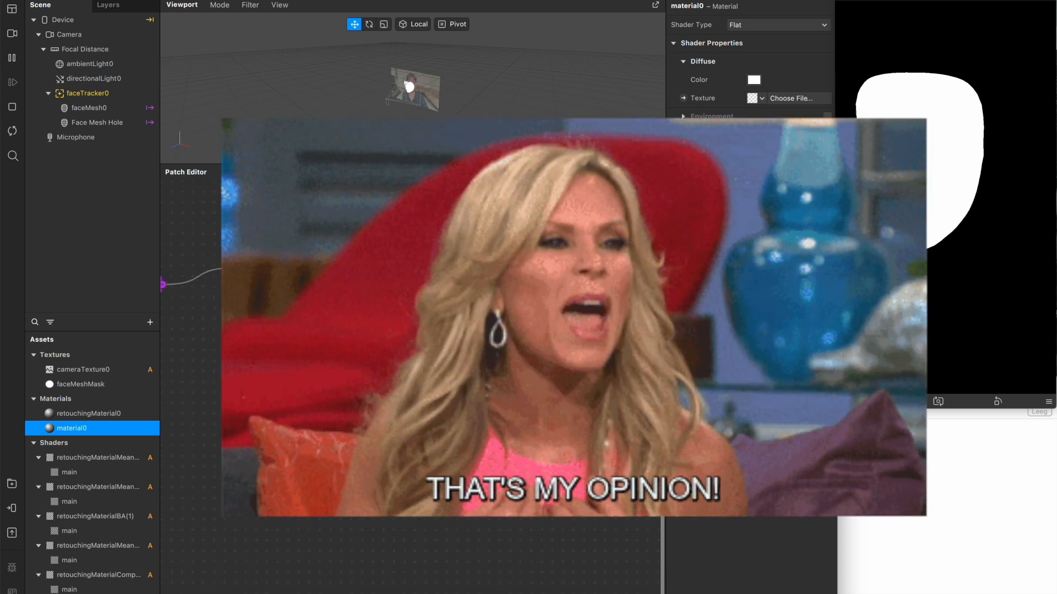
Move the Blend patch below the Scene Render Pass and rewire the render pass output from its Source to its Destination input.
{"action": "left_click_drag", "start_coordinate": [424, 324], "coordinate": [423, 347]}
{"action": "left_click_drag", "start_coordinate": [477, 410], "coordinate": [326, 455]}
{"action": "scroll", "coordinate": [326, 455], "scroll_direction": "left", "scroll_amount": 3}
{"action": "scroll", "coordinate": [326, 456], "scroll_direction": "down", "scroll_amount": 2}
{"action": "mouse_move", "coordinate": [317, 417]}
{"action": "left_mouse_down"}
{"action": "mouse_move", "coordinate": [309, 419]}
{"action": "mouse_move", "coordinate": [318, 428]}
{"action": "left_mouse_up"}
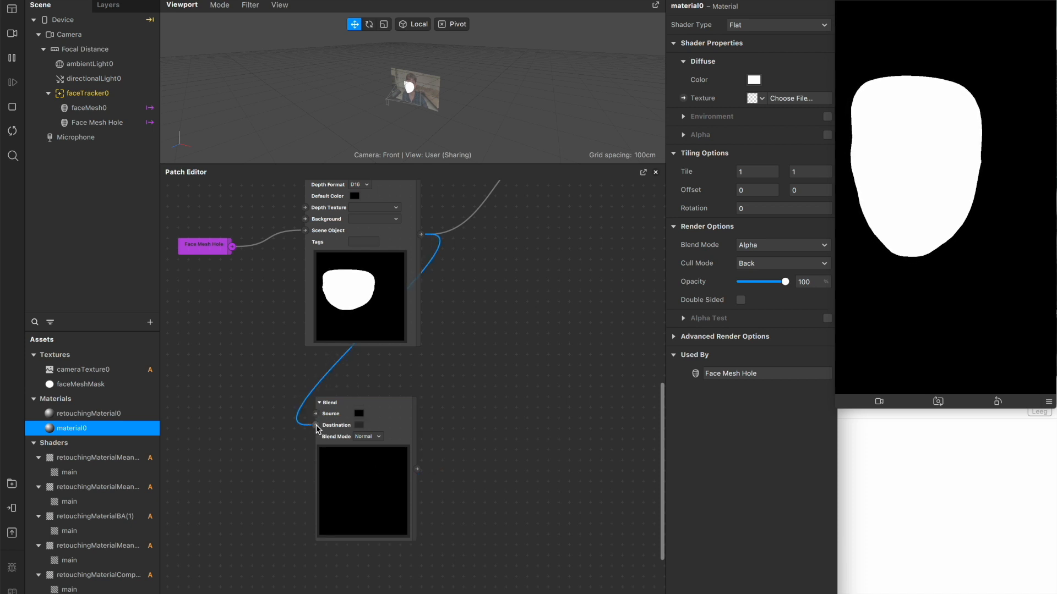
Set the Blend patch's Source color to white and its Blend Mode to Difference, and shift the patch under the render pass.
{"action": "left_click", "coordinate": [358, 414]}
{"action": "left_click", "coordinate": [53, 489]}
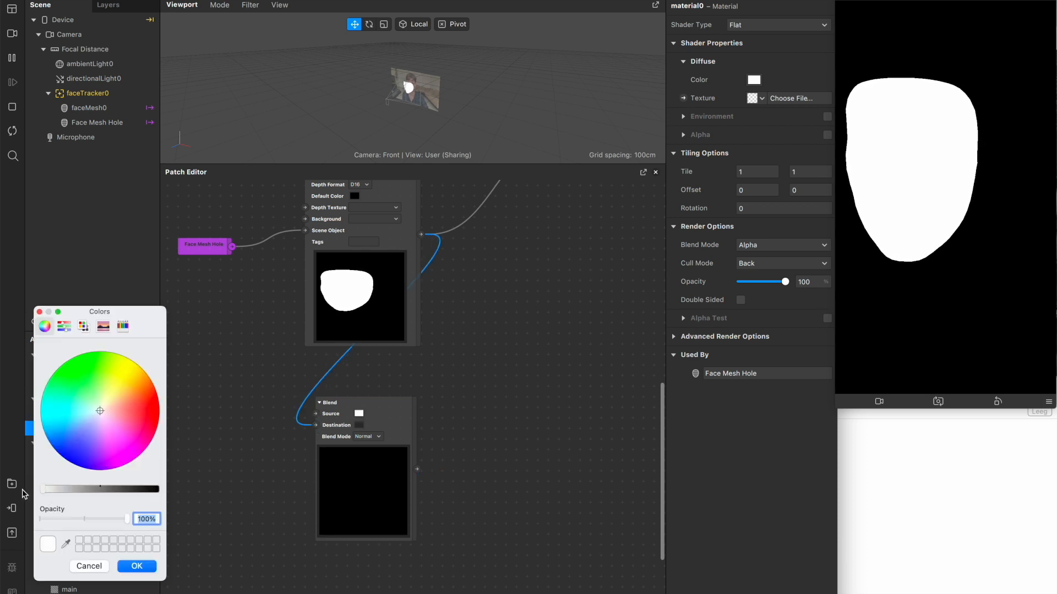
{"action": "left_click", "coordinate": [135, 567]}
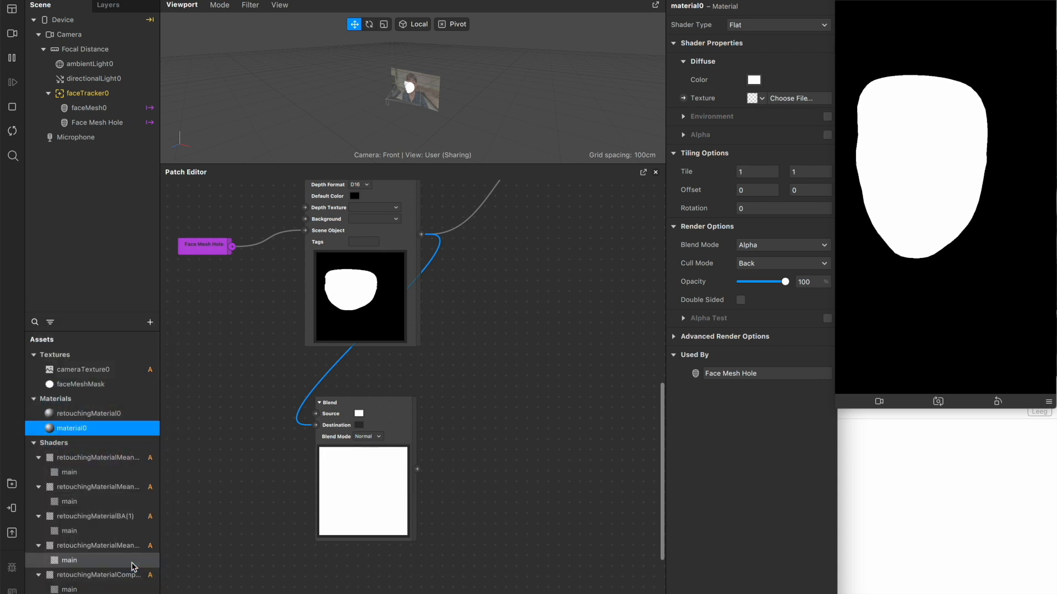
{"action": "left_click", "coordinate": [365, 436]}
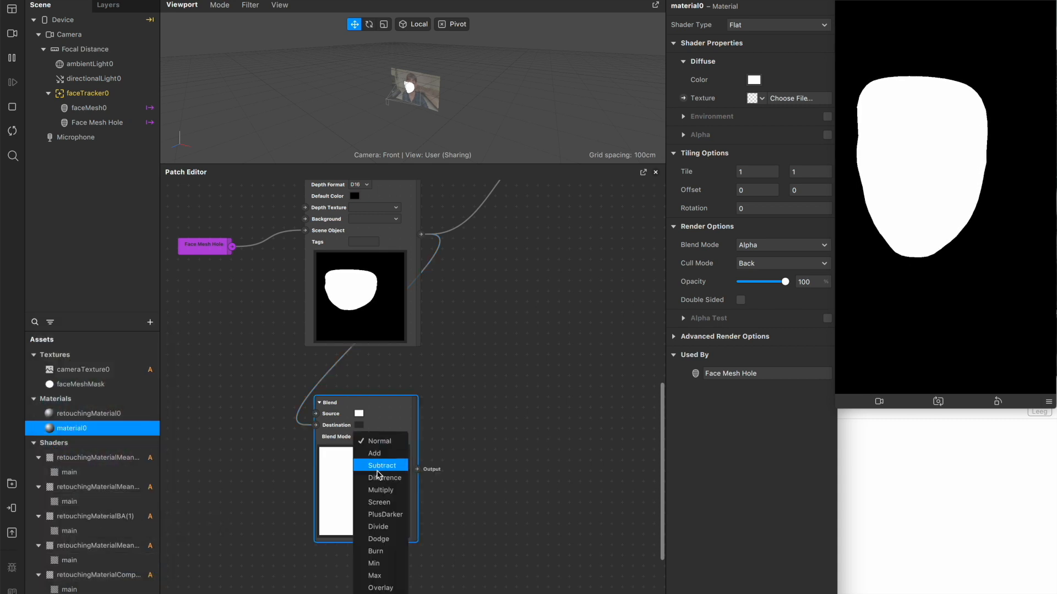
{"action": "left_click", "coordinate": [383, 478]}
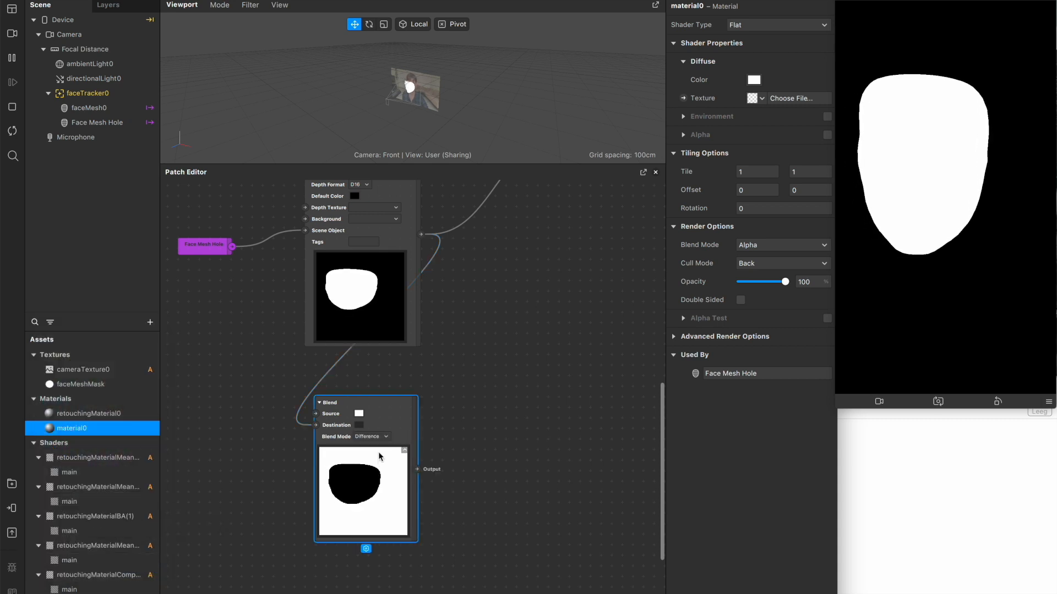
{"action": "left_click_drag", "start_coordinate": [383, 414], "coordinate": [376, 403]}
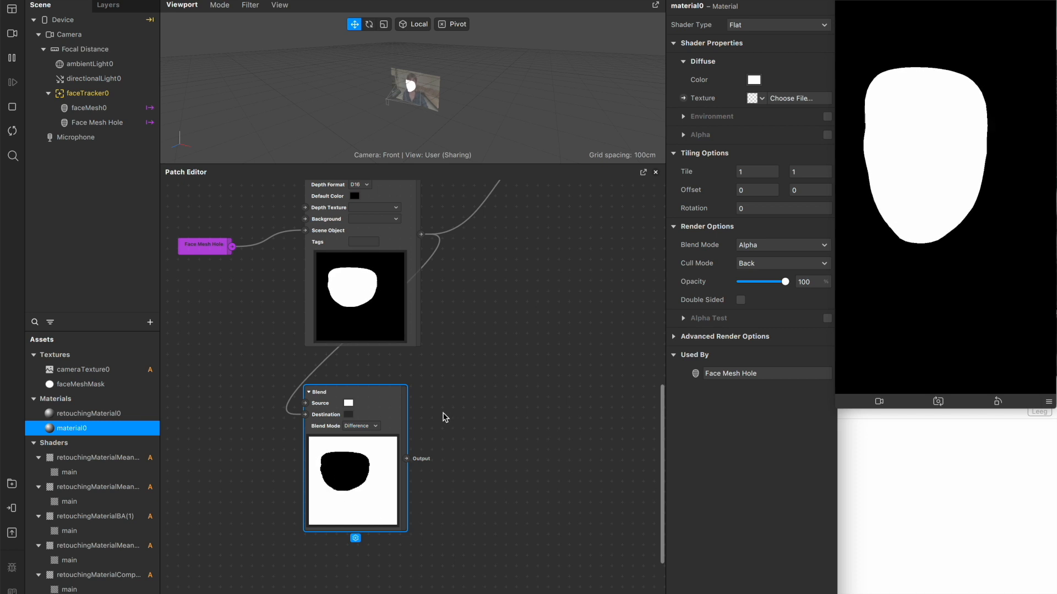
Add a second Blend patch beside the Scene Render Pass, below the Device patch.
{"action": "scroll", "coordinate": [449, 418], "scroll_direction": "up", "scroll_amount": 2}
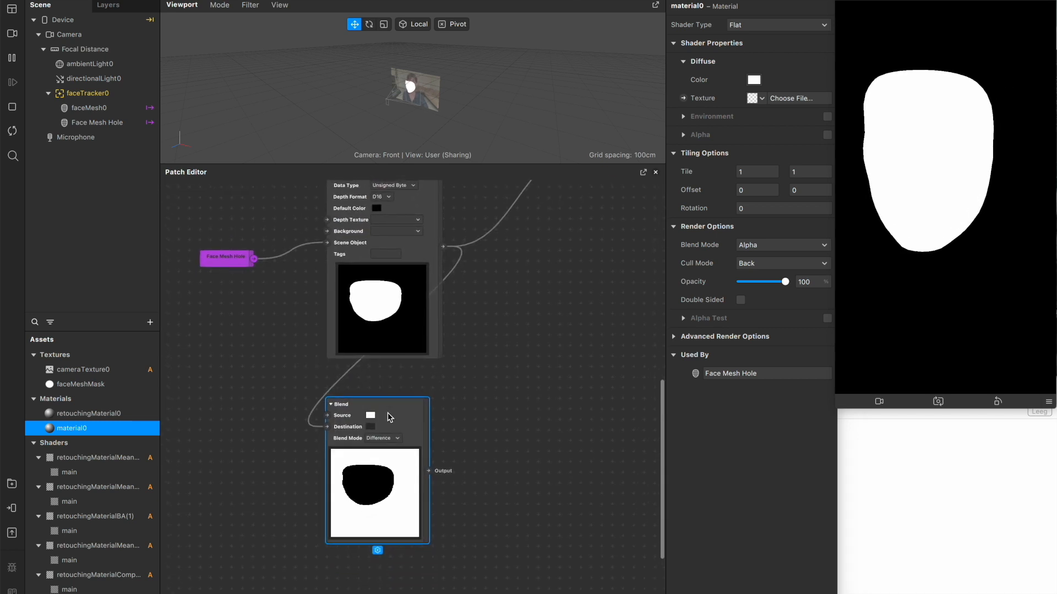
{"action": "scroll", "coordinate": [387, 416], "scroll_direction": "up", "scroll_amount": 3}
{"action": "scroll", "coordinate": [388, 417], "scroll_direction": "up", "scroll_amount": 2}
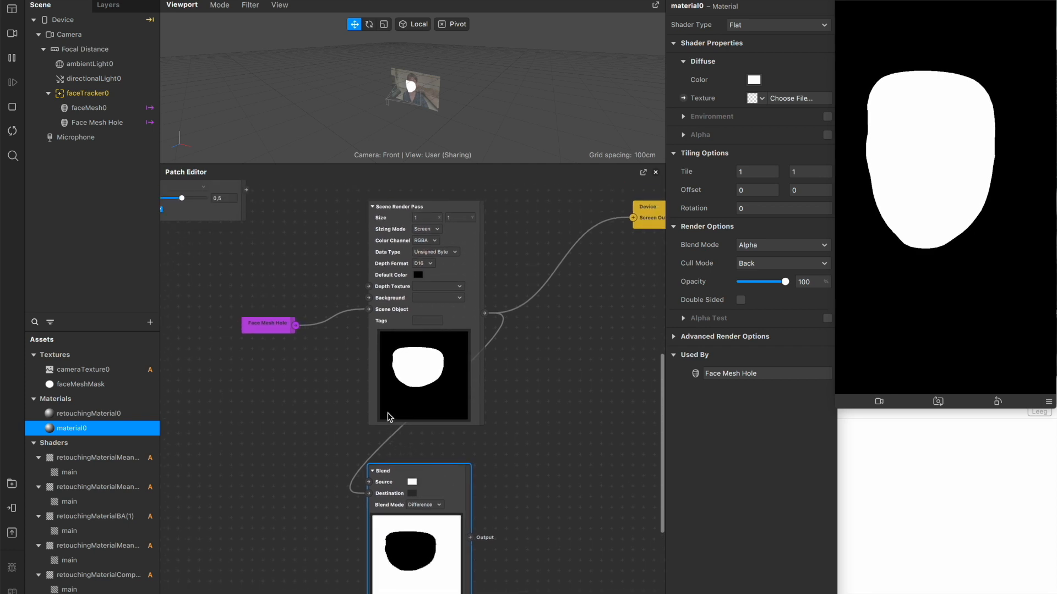
{"action": "left_click_drag", "start_coordinate": [484, 312], "coordinate": [554, 344]}
{"action": "type", "text": "blend"}
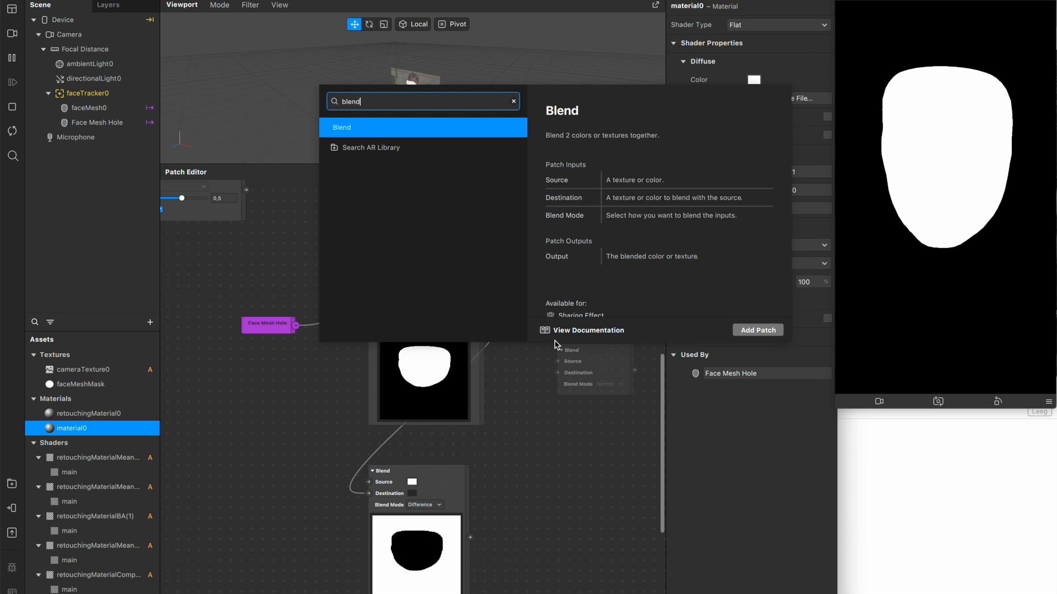
{"action": "key", "text": "Return"}
Add a third Blend patch with its Source fed by the output of the Difference Blend patch.
{"action": "left_click_drag", "start_coordinate": [470, 537], "coordinate": [542, 514]}
{"action": "type", "text": "blend"}
{"action": "key", "text": "Return"}
{"action": "scroll", "coordinate": [425, 332], "scroll_direction": "right", "scroll_amount": 3}
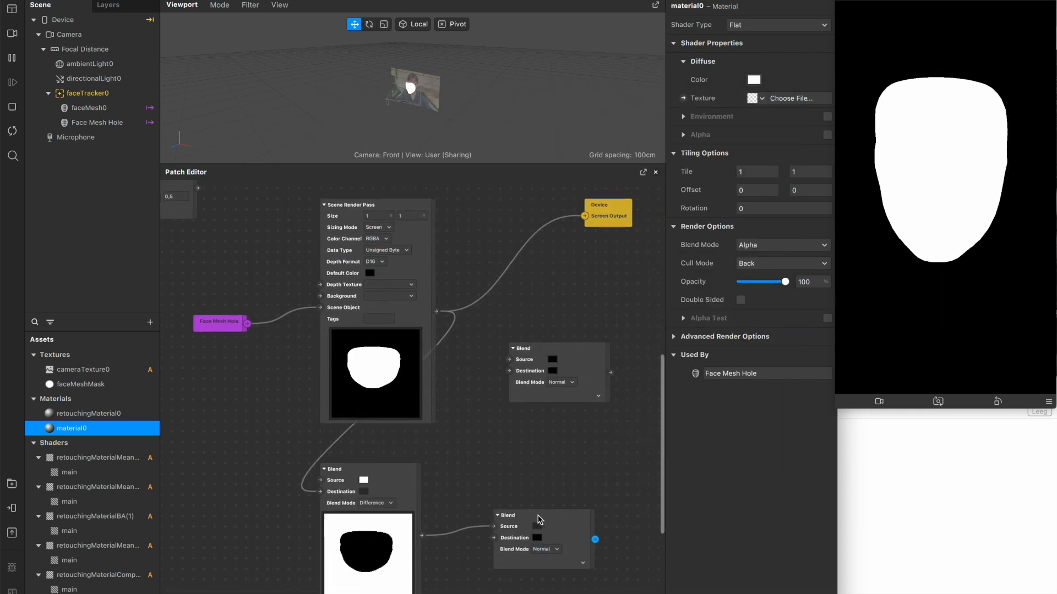
Connect the Scene Render Pass output to the upper new Blend patch's Source and show the texture previews of both new Blend patches.
{"action": "left_click_drag", "start_coordinate": [419, 312], "coordinate": [508, 287]}
{"action": "left_click", "coordinate": [707, 259]}
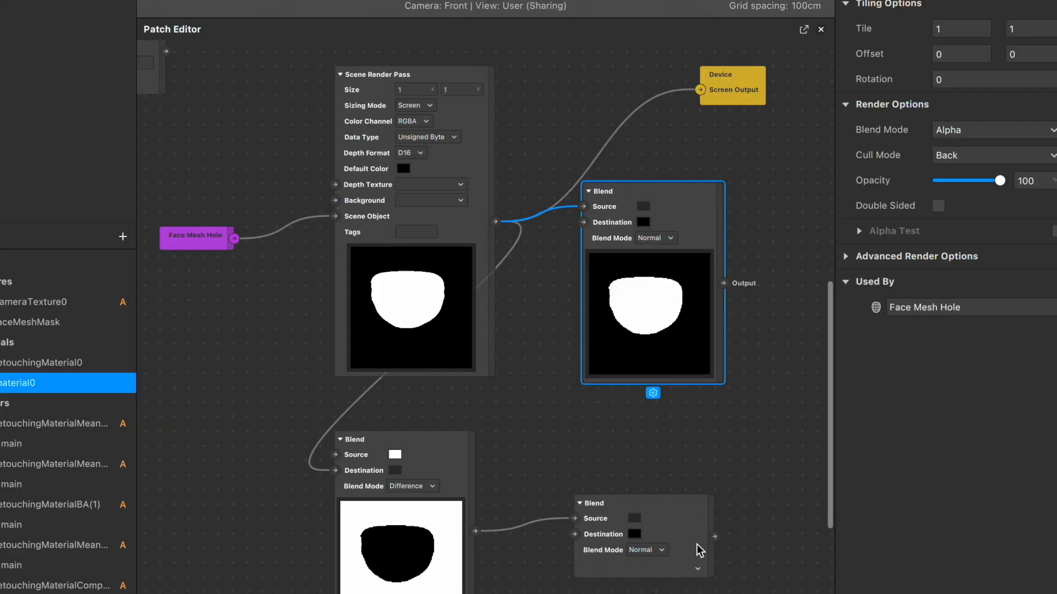
{"action": "left_click", "coordinate": [698, 570]}
{"action": "left_click_drag", "start_coordinate": [681, 523], "coordinate": [676, 488]}
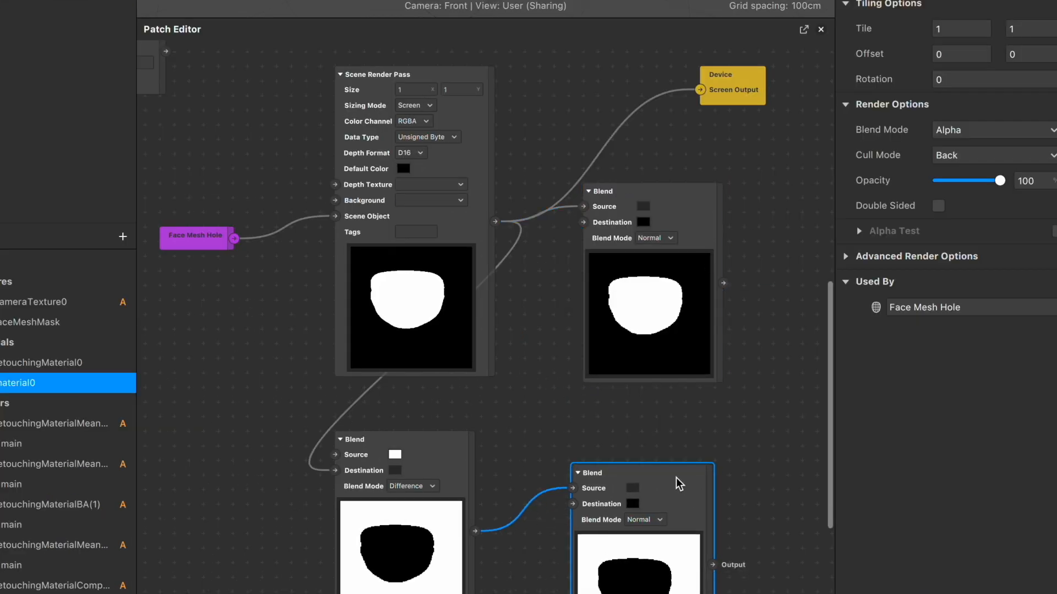
Set the upper Blend patch's mode to Multiply and connect the Face Retouching output to its Destination input.
{"action": "scroll", "coordinate": [677, 484], "scroll_direction": "down", "scroll_amount": 2}
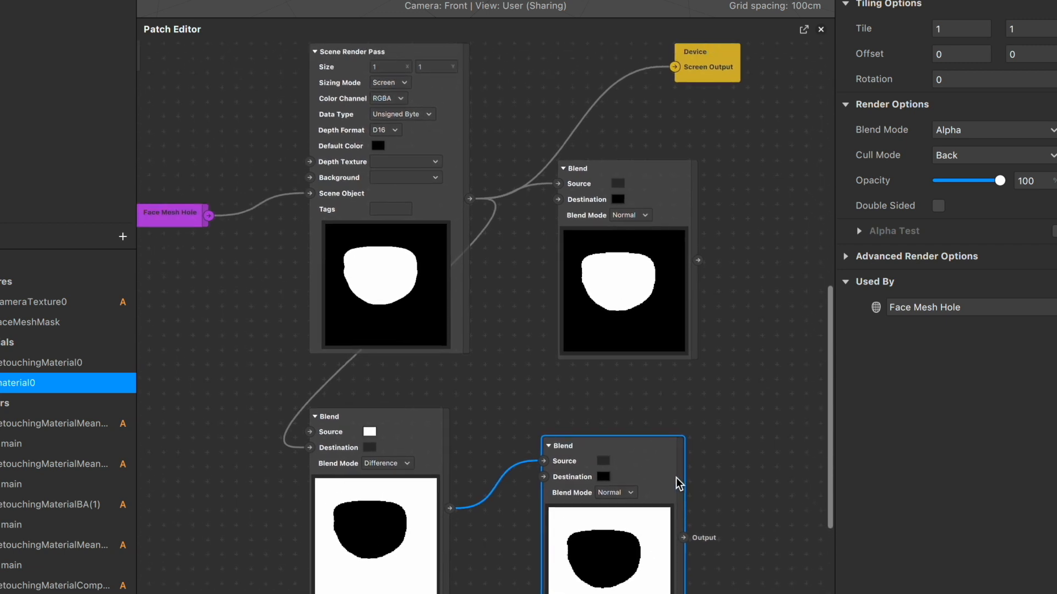
{"action": "left_click", "coordinate": [632, 215]}
{"action": "left_click", "coordinate": [653, 295]}
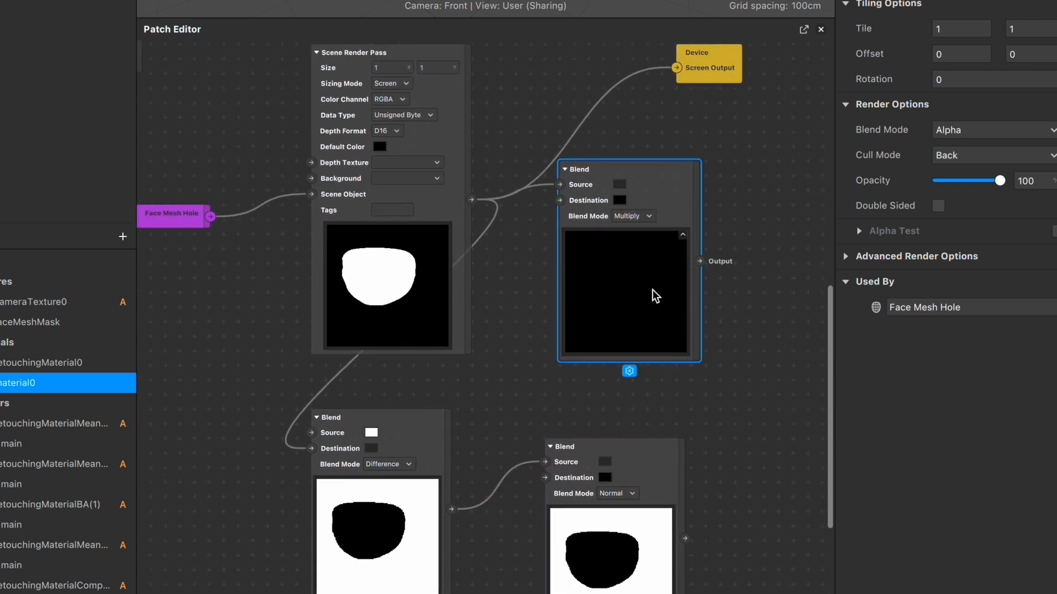
{"action": "scroll", "coordinate": [429, 271], "scroll_direction": "down", "scroll_amount": 3}
{"action": "mouse_move", "coordinate": [258, 141]}
{"action": "left_mouse_down"}
{"action": "mouse_move", "coordinate": [359, 192]}
{"action": "mouse_move", "coordinate": [565, 266]}
{"action": "left_mouse_up"}
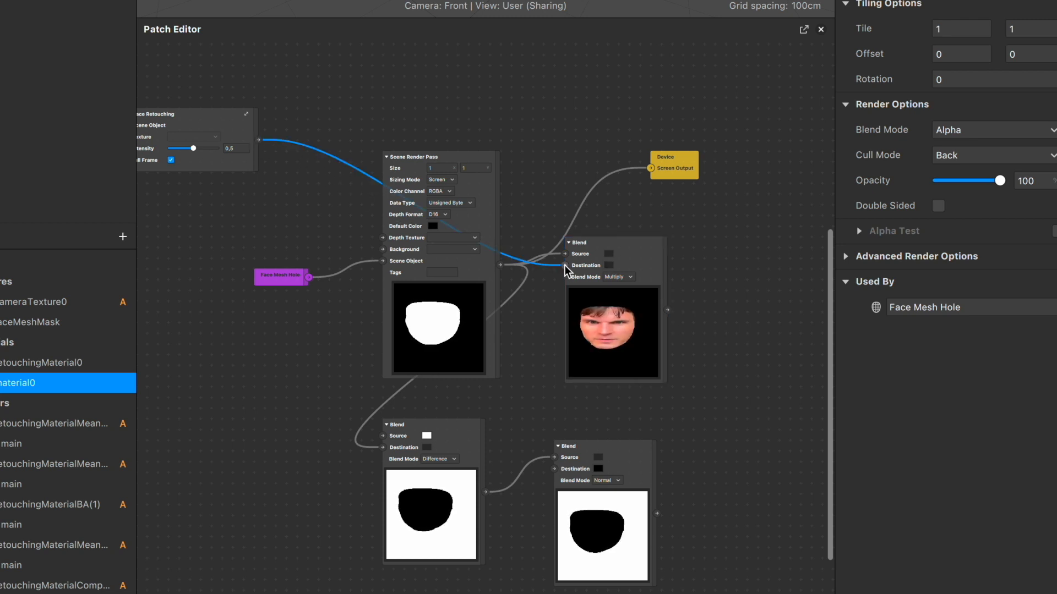
Connect the Face Retouching output to the Destination of the Blend patch fed by the Difference Blend, and set its mode to Multiply.
{"action": "scroll", "coordinate": [566, 267], "scroll_direction": "down", "scroll_amount": 2}
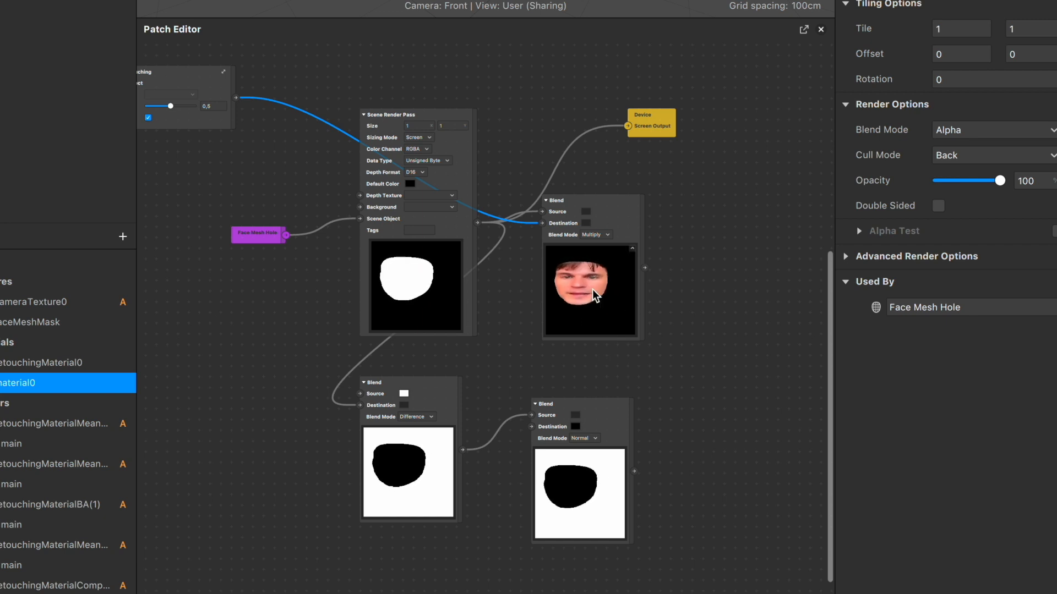
{"action": "scroll", "coordinate": [595, 295], "scroll_direction": "left", "scroll_amount": 3}
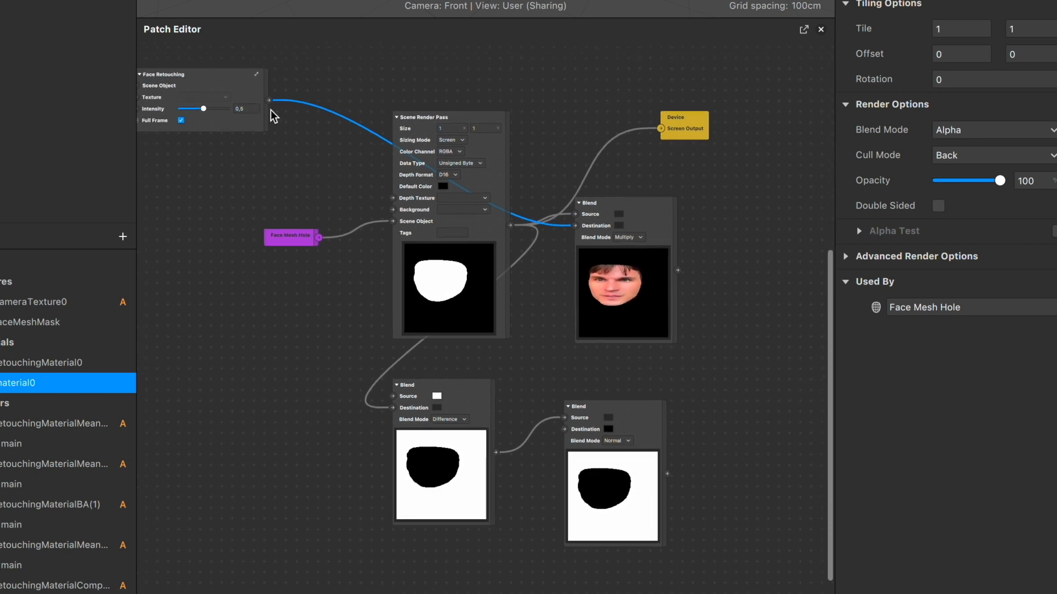
{"action": "mouse_move", "coordinate": [269, 101]}
{"action": "left_mouse_down"}
{"action": "mouse_move", "coordinate": [377, 401]}
{"action": "mouse_move", "coordinate": [583, 514]}
{"action": "mouse_move", "coordinate": [567, 433]}
{"action": "left_mouse_up"}
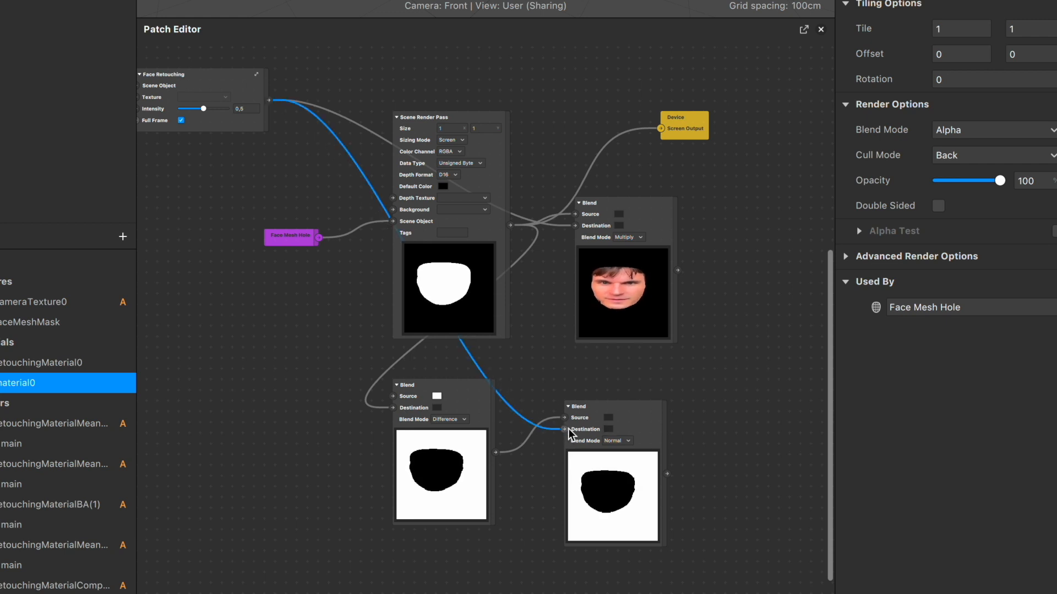
{"action": "left_click", "coordinate": [608, 443]}
{"action": "left_click", "coordinate": [630, 465]}
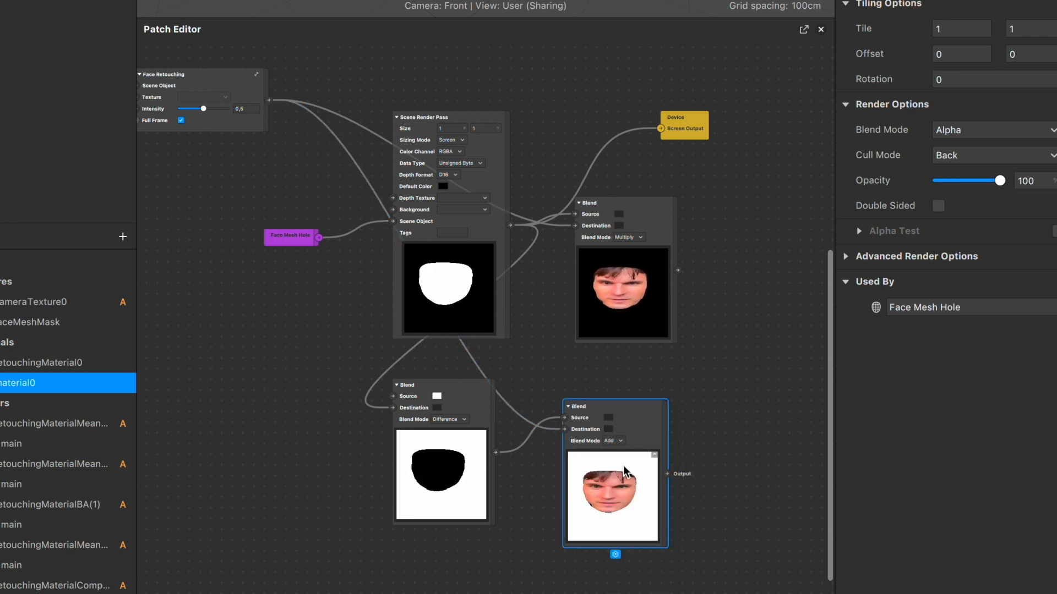
{"action": "left_click", "coordinate": [615, 441]}
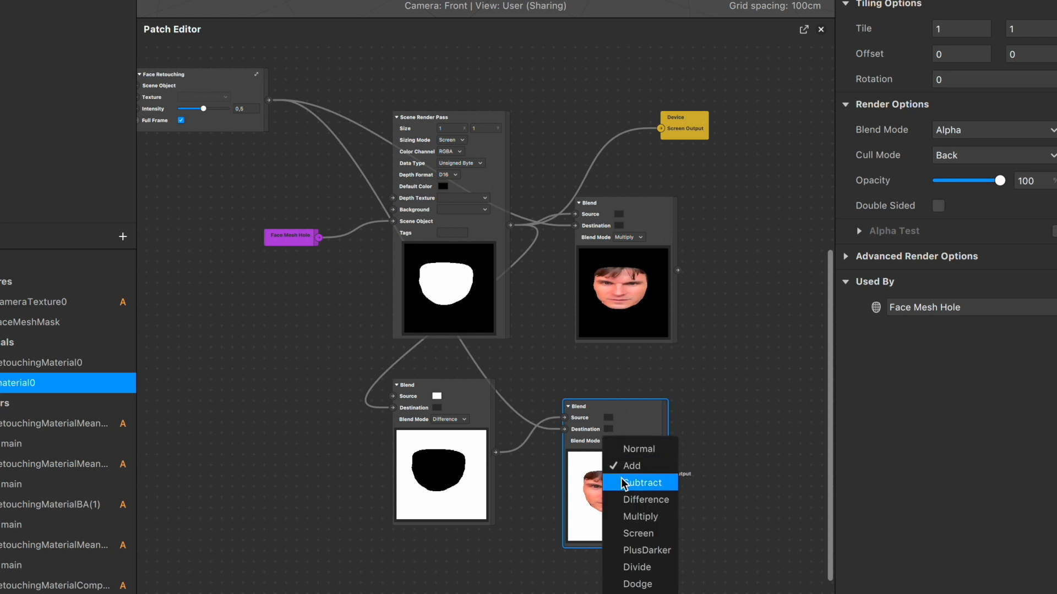
{"action": "left_click", "coordinate": [634, 518]}
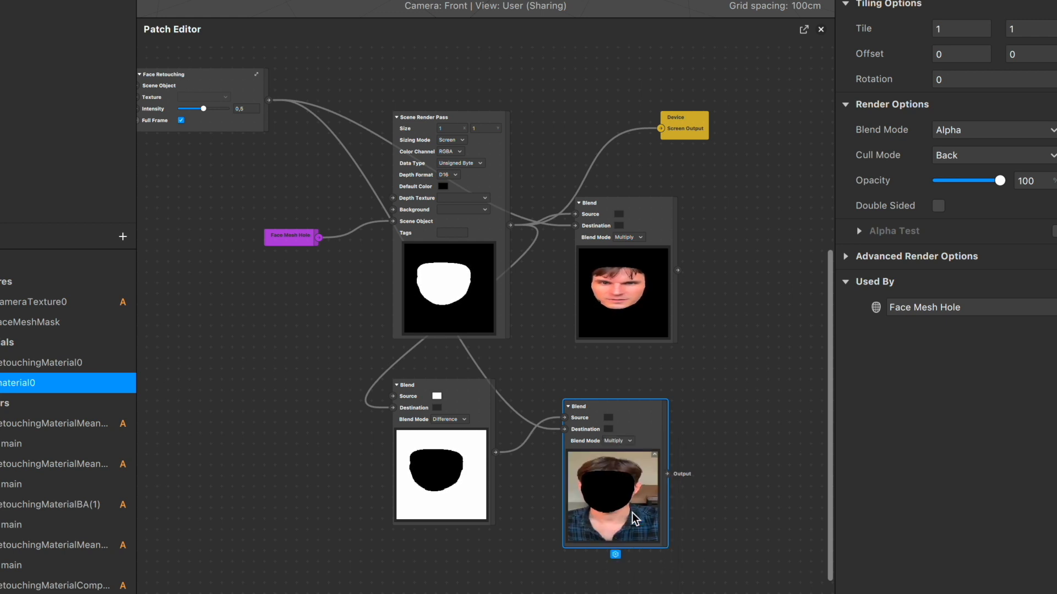
{"action": "scroll", "coordinate": [633, 515], "scroll_direction": "down", "scroll_amount": 3}
{"action": "scroll", "coordinate": [632, 515], "scroll_direction": "right", "scroll_amount": 3}
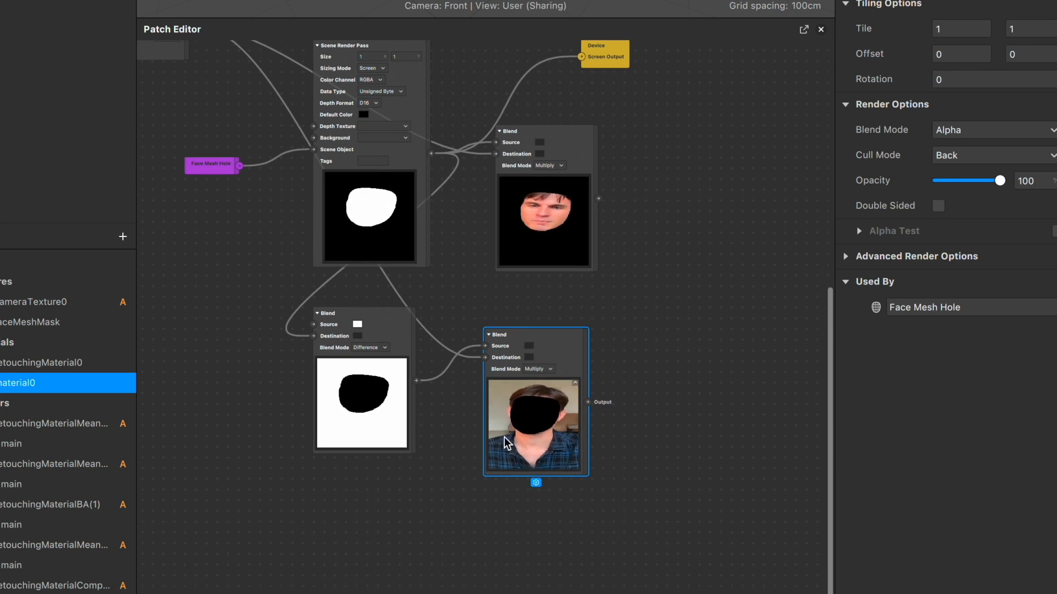
{"action": "scroll", "coordinate": [523, 425], "scroll_direction": "up", "scroll_amount": 5}
{"action": "scroll", "coordinate": [522, 425], "scroll_direction": "down", "scroll_amount": 3}
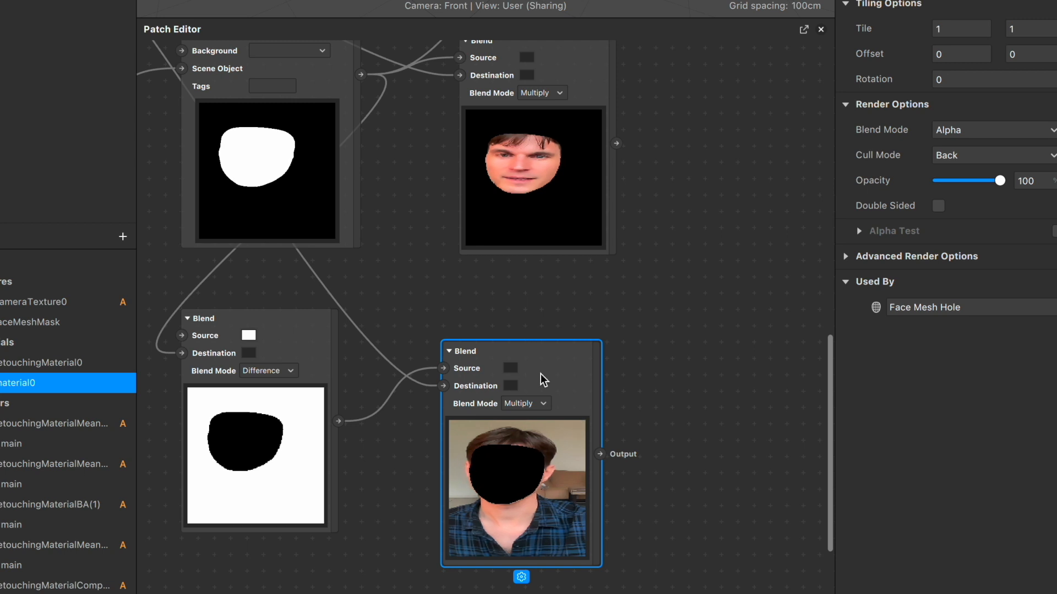
{"action": "scroll", "coordinate": [529, 494], "scroll_direction": "down", "scroll_amount": 2}
{"action": "scroll", "coordinate": [529, 493], "scroll_direction": "up", "scroll_amount": 3}
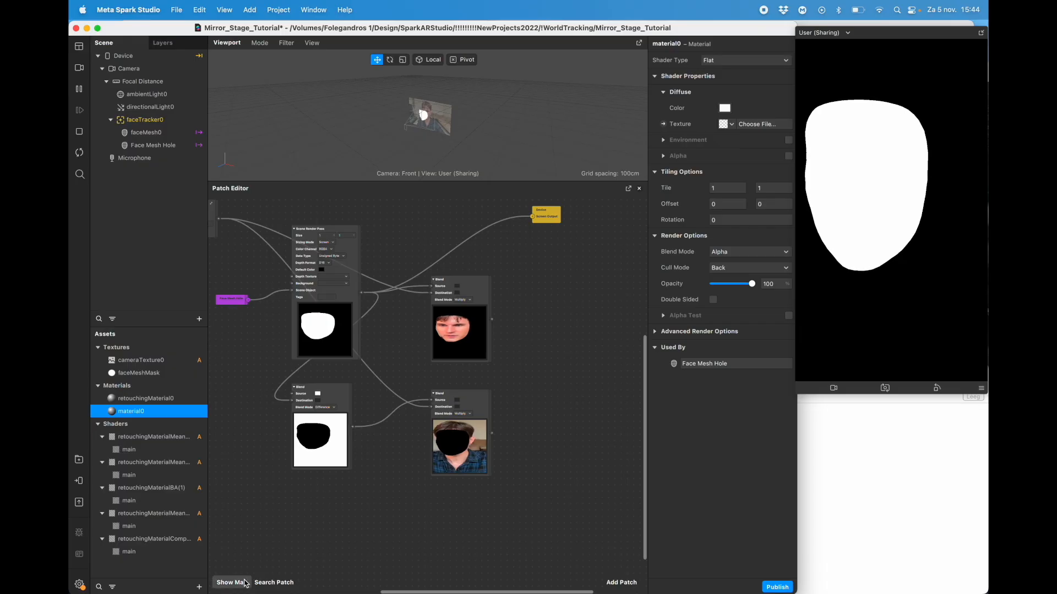
Search the AR Library for "texture 2d", import the Texture 2D Transform patch asset, and close the library.
{"action": "left_click", "coordinate": [199, 586]}
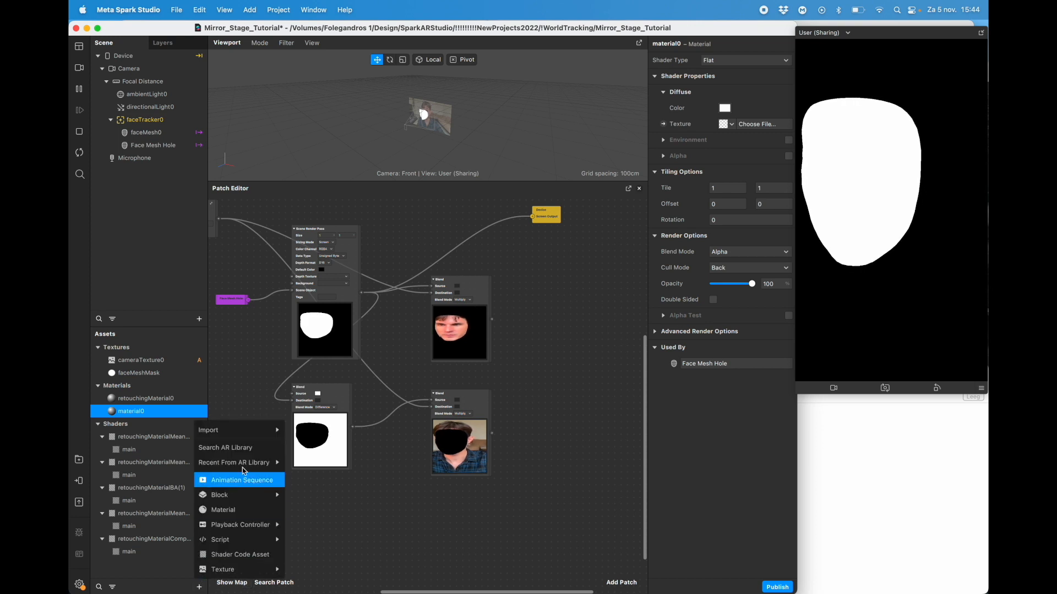
{"action": "mouse_move", "coordinate": [253, 464]}
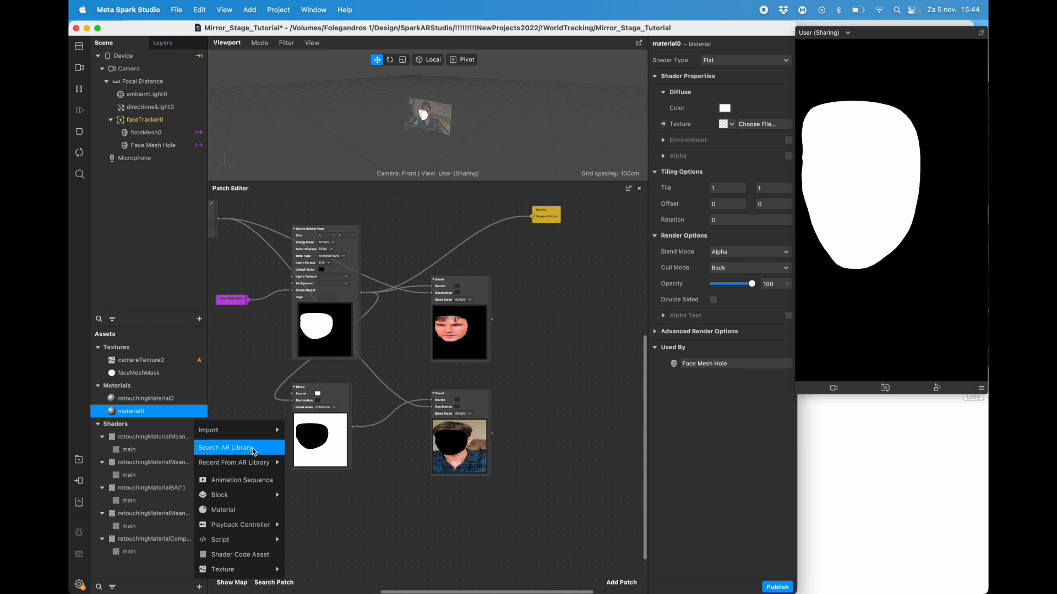
{"action": "left_click", "coordinate": [252, 448]}
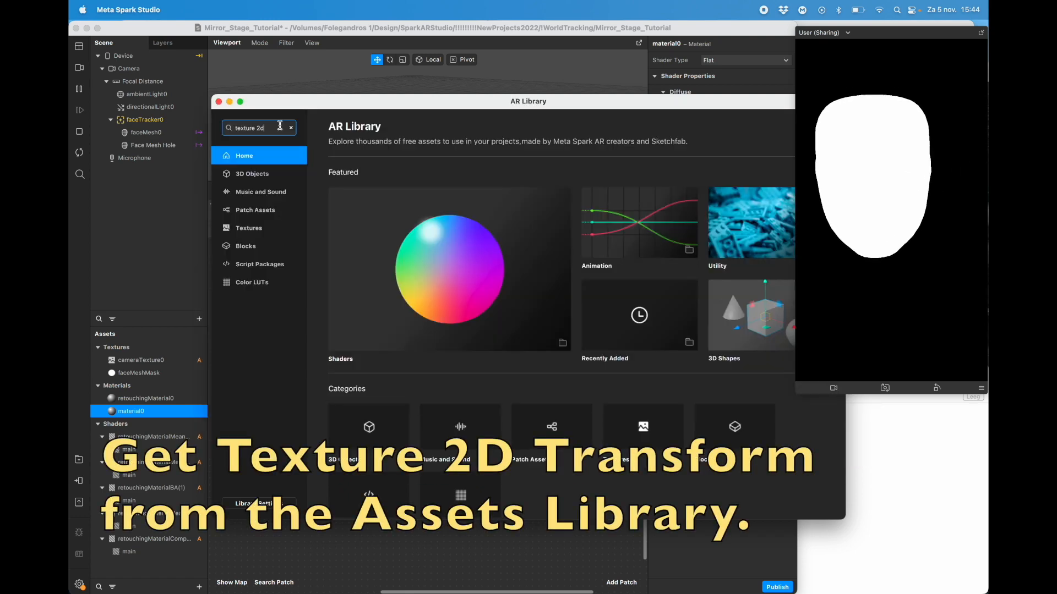
{"action": "key", "text": "Return"}
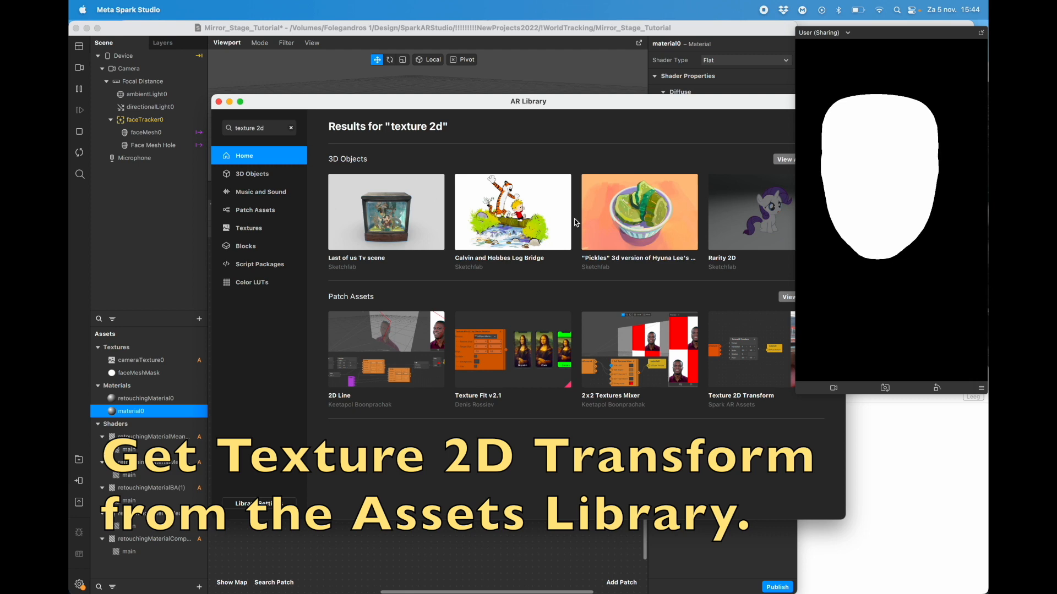
{"action": "left_click", "coordinate": [746, 348]}
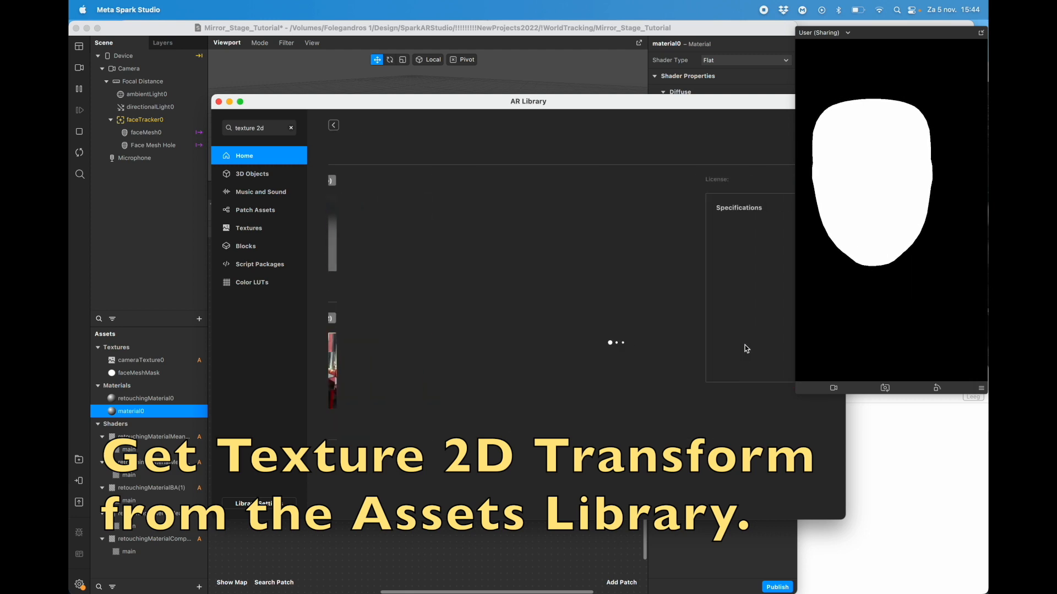
{"action": "left_click_drag", "start_coordinate": [657, 103], "coordinate": [608, 103]}
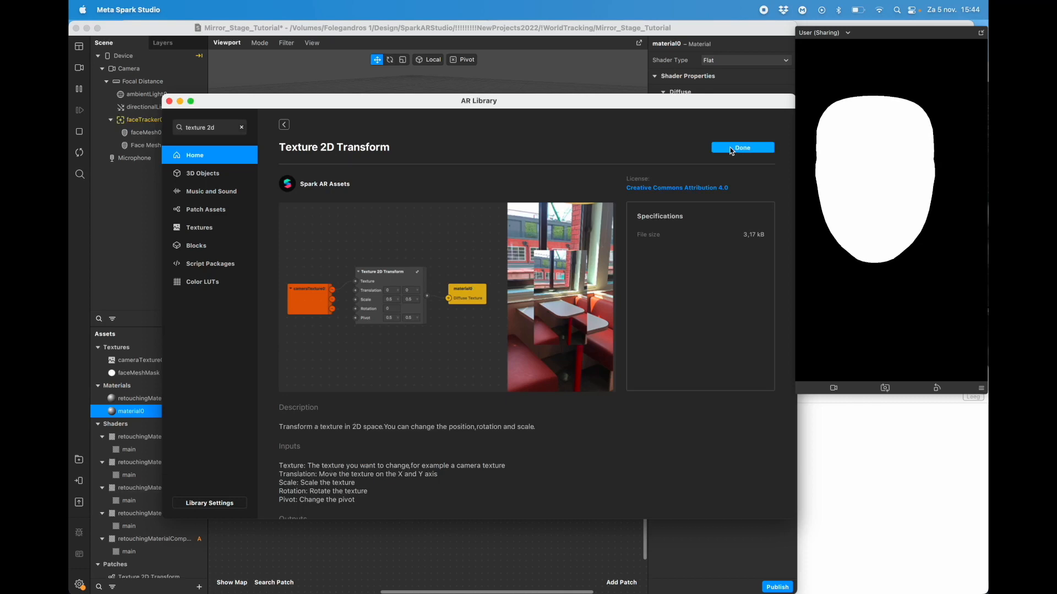
{"action": "left_click", "coordinate": [169, 101]}
Add the Texture 2D Transform asset to the patch graph and place it below the Face Retouching patch.
{"action": "left_click", "coordinate": [149, 572]}
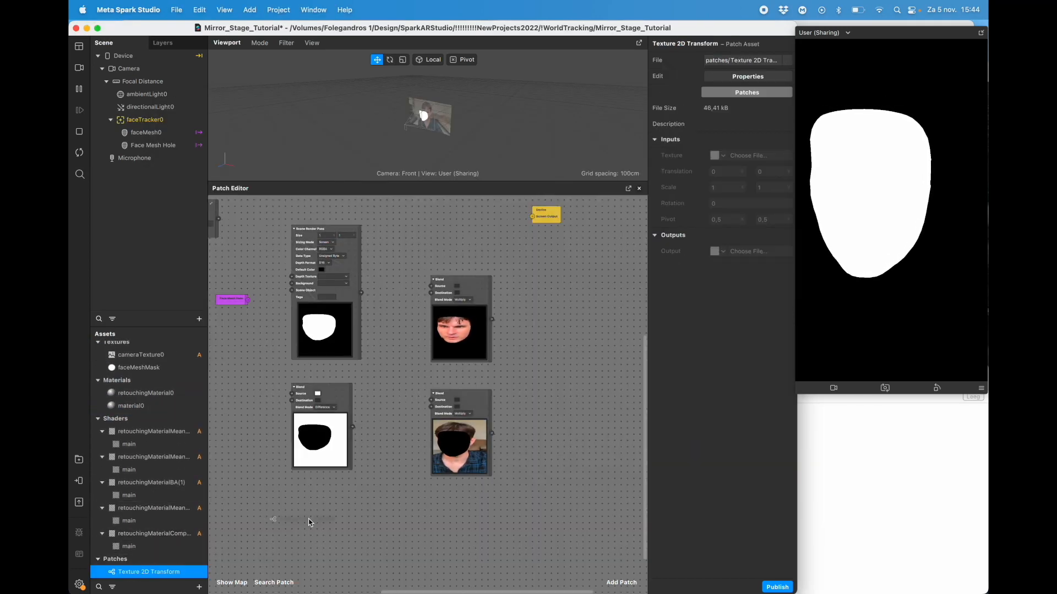
{"action": "left_click_drag", "start_coordinate": [308, 519], "coordinate": [304, 512]}
{"action": "left_click_drag", "start_coordinate": [512, 420], "coordinate": [256, 351]}
{"action": "scroll", "coordinate": [256, 351], "scroll_direction": "left", "scroll_amount": 5}
{"action": "scroll", "coordinate": [256, 351], "scroll_direction": "up", "scroll_amount": 4}
{"action": "scroll", "coordinate": [257, 350], "scroll_direction": "up", "scroll_amount": 3}
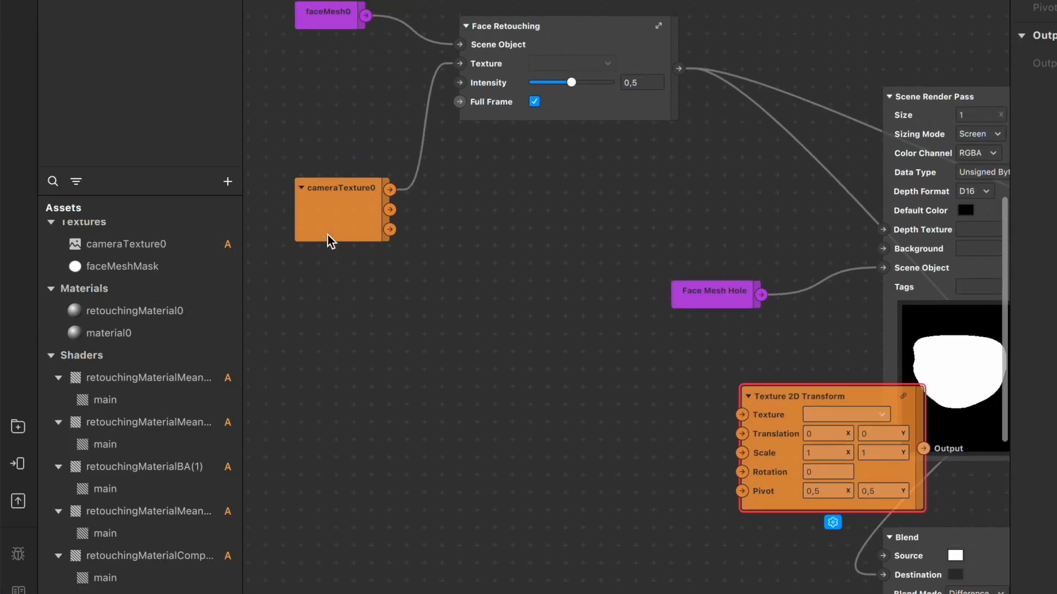
{"action": "scroll", "coordinate": [345, 230], "scroll_direction": "up", "scroll_amount": 3}
{"action": "left_click_drag", "start_coordinate": [758, 512], "coordinate": [498, 500]}
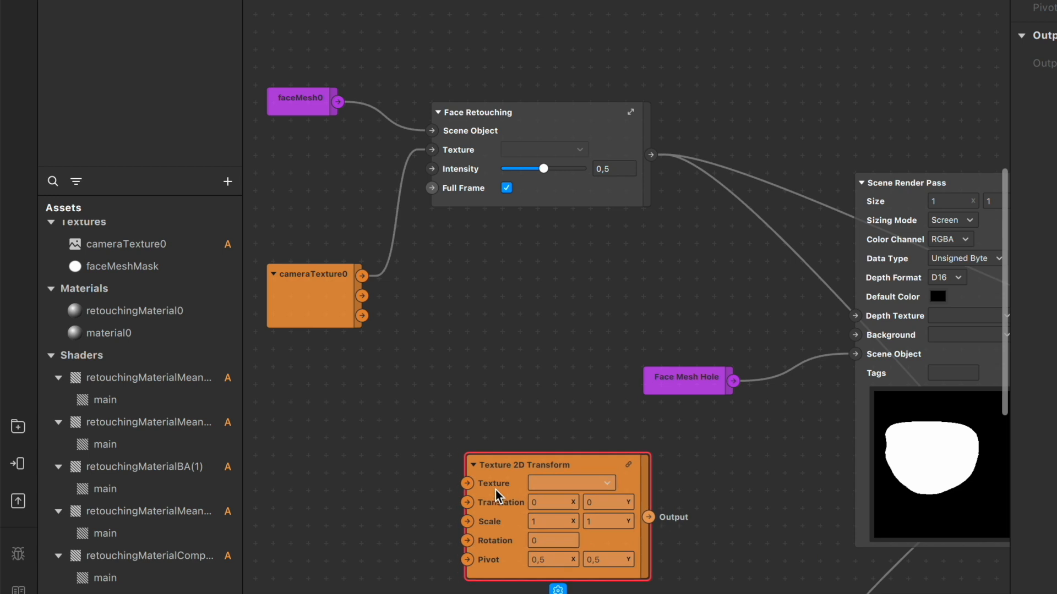
Connect the Face Retouching output to the Texture 2D Transform's Texture input and set its X scale to -1.
{"action": "scroll", "coordinate": [498, 496], "scroll_direction": "down", "scroll_amount": 3}
{"action": "mouse_move", "coordinate": [626, 85]}
{"action": "left_mouse_down"}
{"action": "mouse_move", "coordinate": [415, 346]}
{"action": "mouse_move", "coordinate": [442, 414]}
{"action": "left_mouse_up"}
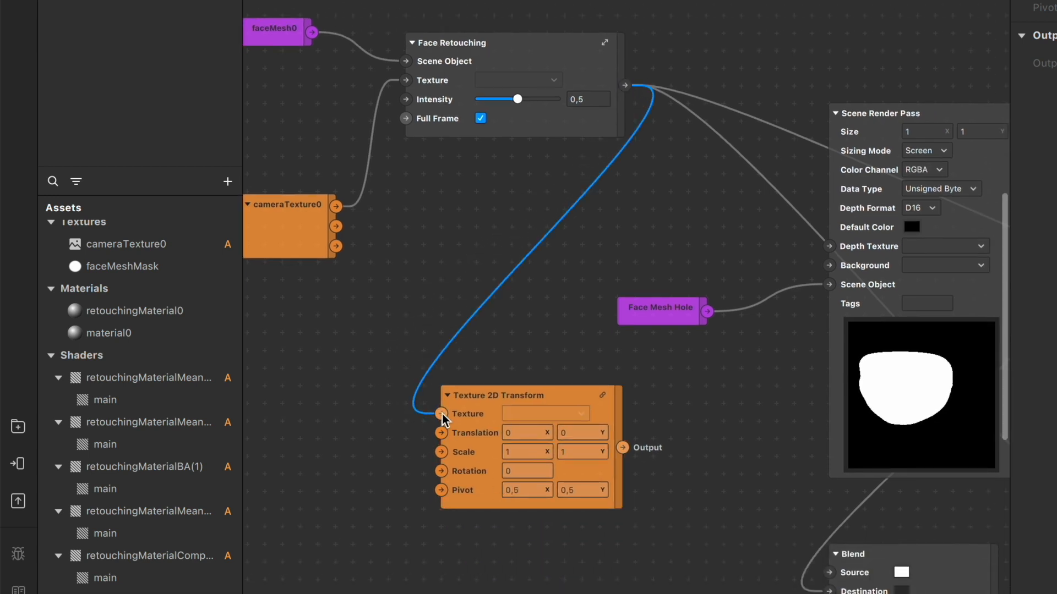
{"action": "scroll", "coordinate": [443, 419], "scroll_direction": "down", "scroll_amount": 3}
{"action": "left_click", "coordinate": [531, 379]}
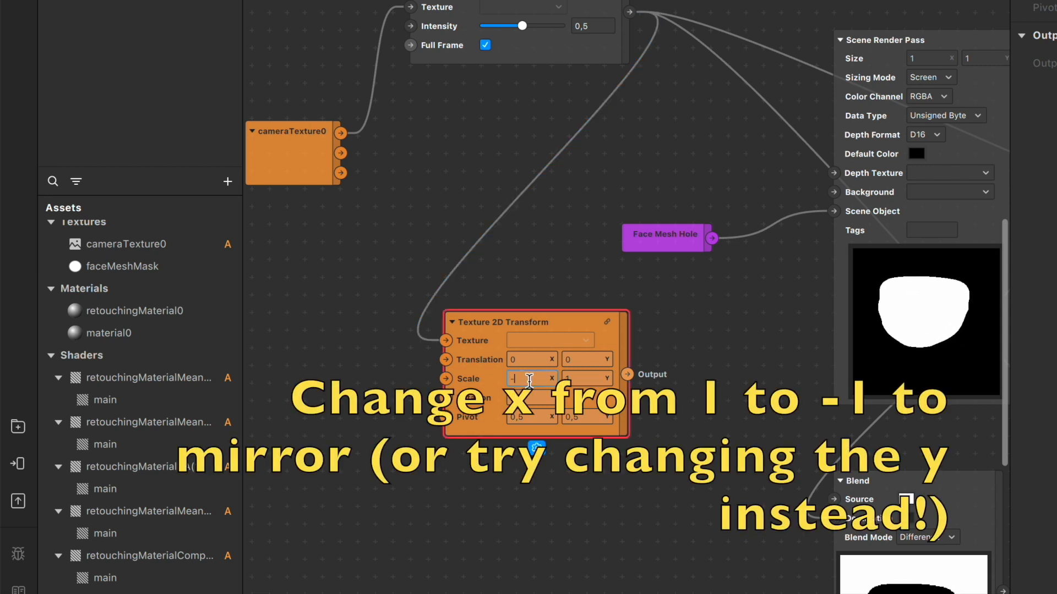
{"action": "left_click", "coordinate": [677, 515]}
Move the Texture 2D Transform patch beside the upper Multiply Blend and connect its output to that Blend's Destination.
{"action": "scroll", "coordinate": [678, 518], "scroll_direction": "right", "scroll_amount": 5}
{"action": "scroll", "coordinate": [678, 517], "scroll_direction": "down", "scroll_amount": 1}
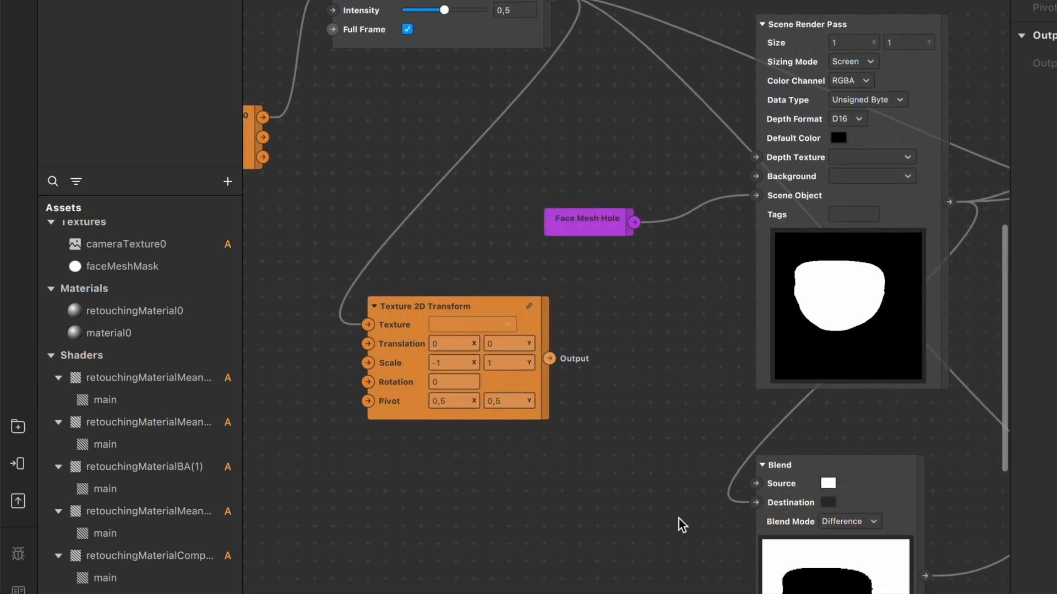
{"action": "left_click_drag", "start_coordinate": [457, 302], "coordinate": [851, 303]}
{"action": "scroll", "coordinate": [851, 303], "scroll_direction": "right", "scroll_amount": 7}
{"action": "scroll", "coordinate": [851, 303], "scroll_direction": "down", "scroll_amount": 1}
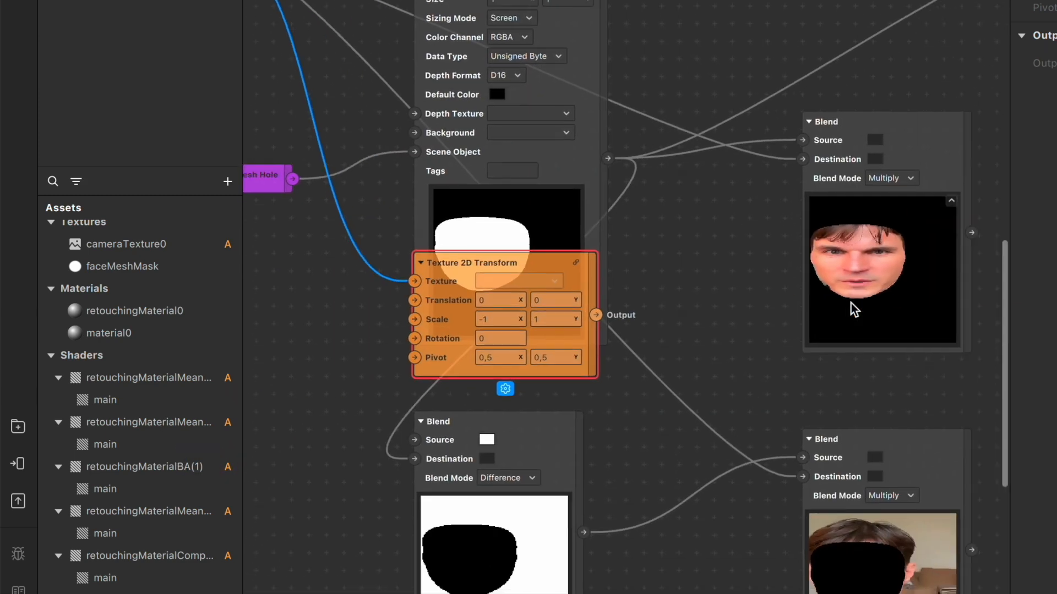
{"action": "left_click_drag", "start_coordinate": [450, 240], "coordinate": [593, 165]}
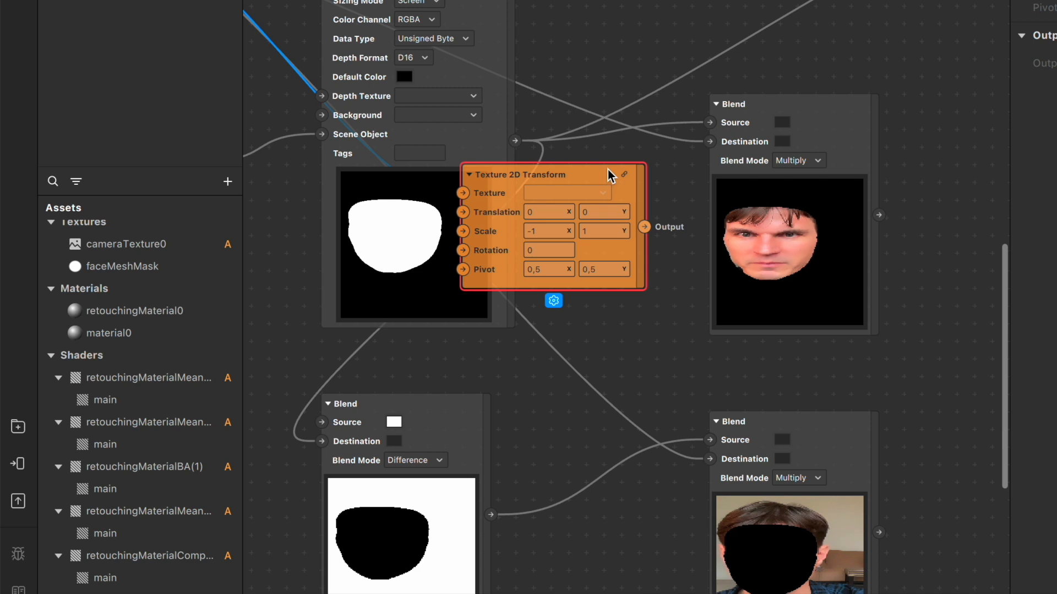
{"action": "scroll", "coordinate": [608, 169], "scroll_direction": "right", "scroll_amount": 3}
{"action": "scroll", "coordinate": [607, 170], "scroll_direction": "down", "scroll_amount": 2}
{"action": "scroll", "coordinate": [608, 169], "scroll_direction": "up", "scroll_amount": 1}
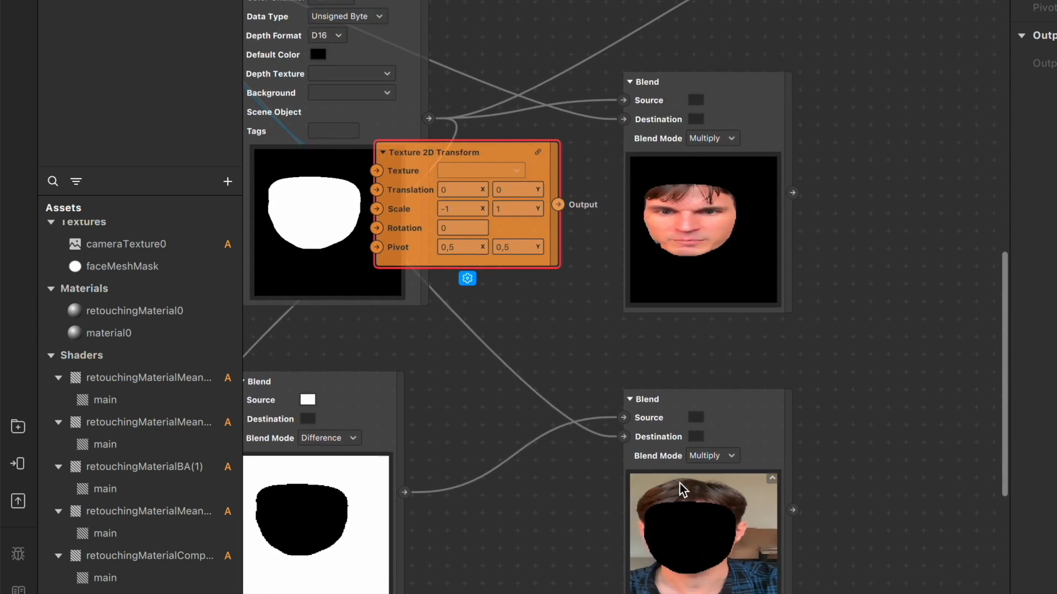
{"action": "left_click_drag", "start_coordinate": [517, 149], "coordinate": [517, 96]}
{"action": "left_click_drag", "start_coordinate": [558, 152], "coordinate": [624, 120]}
Rearrange the upper Multiply Blend and the Texture 2D Transform patch to space them out from the Scene Render Pass.
{"action": "left_click", "coordinate": [748, 102]}
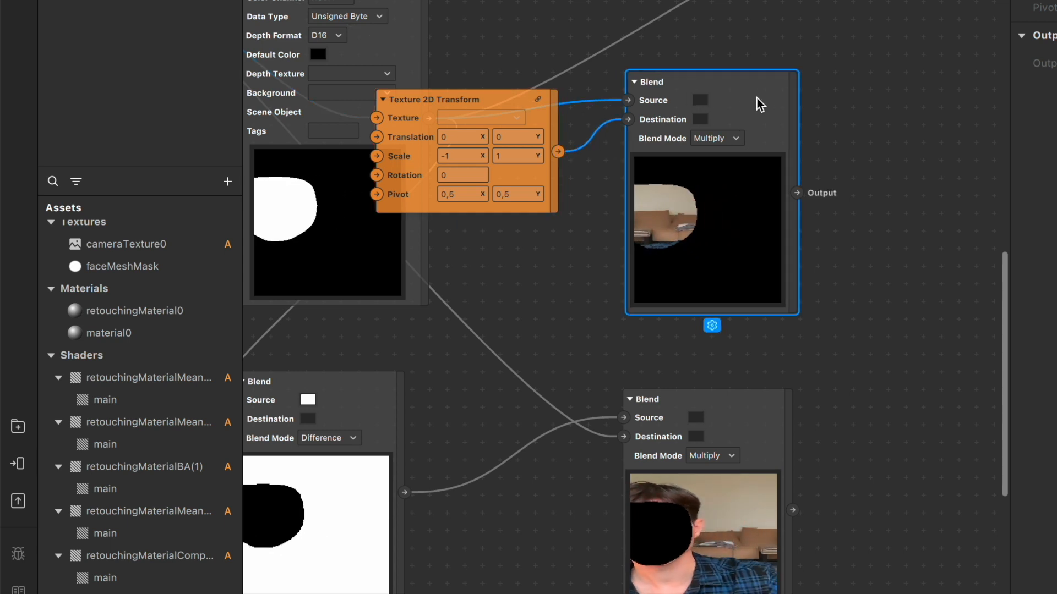
{"action": "left_click_drag", "start_coordinate": [759, 103], "coordinate": [815, 92]}
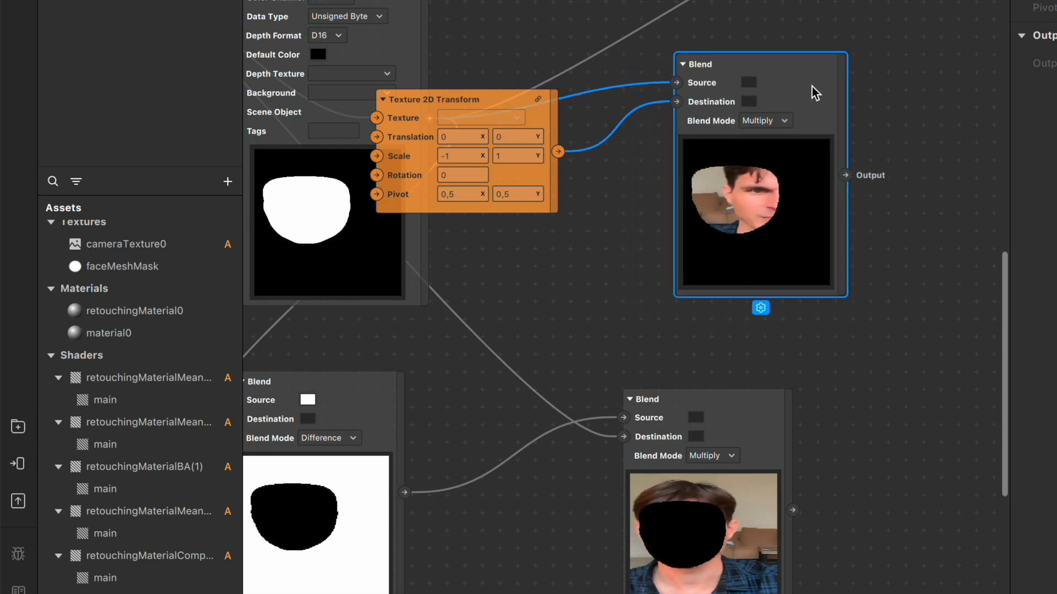
{"action": "middle_click_drag", "start_coordinate": [557, 100], "coordinate": [615, 92]}
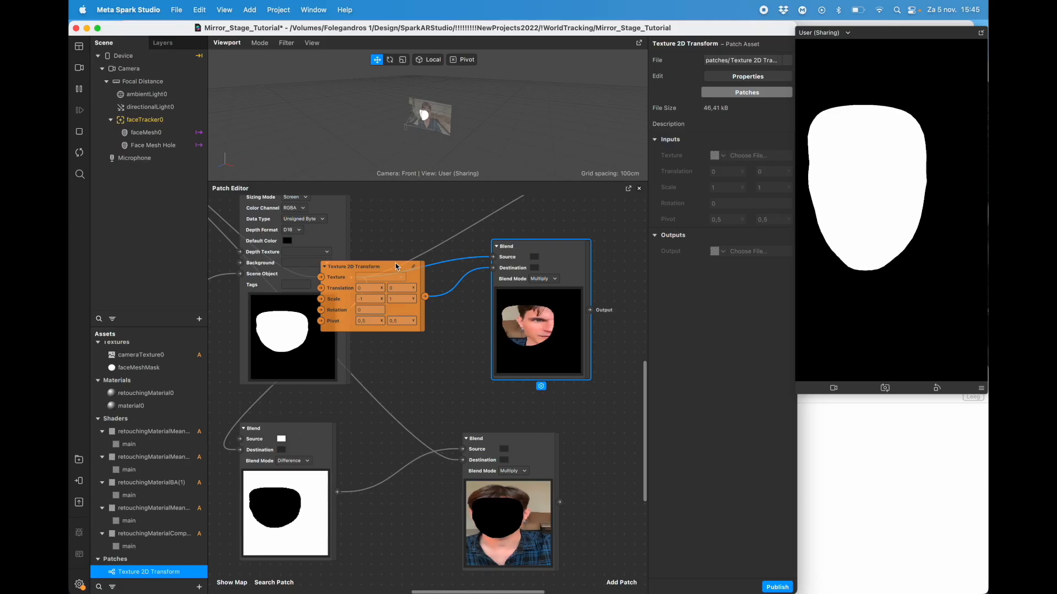
{"action": "left_click_drag", "start_coordinate": [398, 265], "coordinate": [434, 253]}
Add a new Blend patch with its Source fed by the upper Multiply Blend's output and show its texture preview.
{"action": "scroll", "coordinate": [444, 254], "scroll_direction": "right", "scroll_amount": 5}
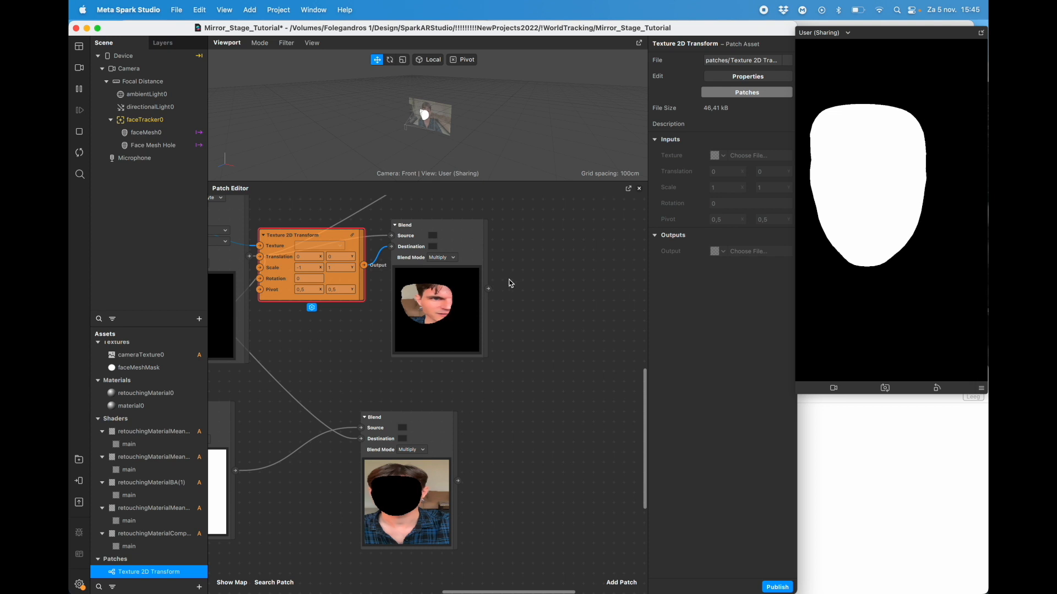
{"action": "left_click_drag", "start_coordinate": [487, 289], "coordinate": [545, 343]}
{"action": "type", "text": "blend"}
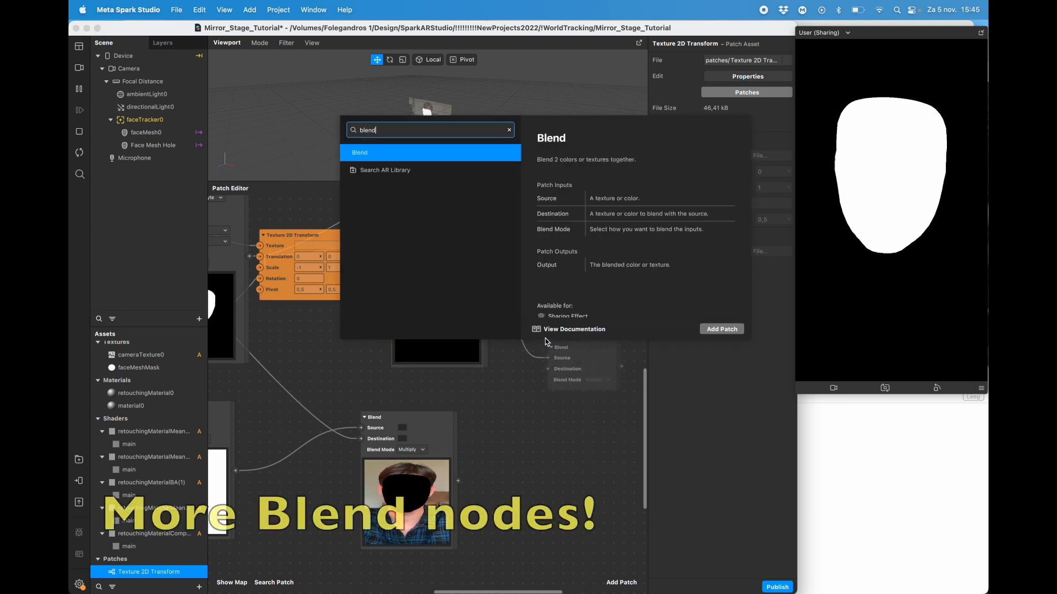
{"action": "key", "text": "Return"}
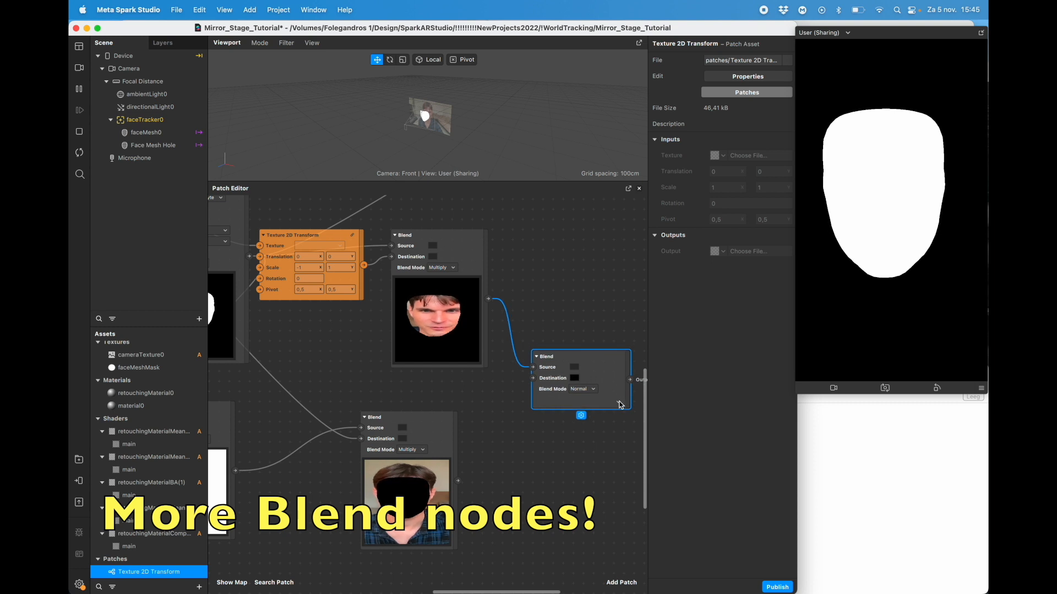
{"action": "left_click", "coordinate": [620, 403]}
Connect the lower Multiply Blend's output to the new Blend patch's Destination and set its mode to Add.
{"action": "scroll", "coordinate": [620, 404], "scroll_direction": "right", "scroll_amount": 2}
{"action": "left_click_drag", "start_coordinate": [416, 491], "coordinate": [489, 387]}
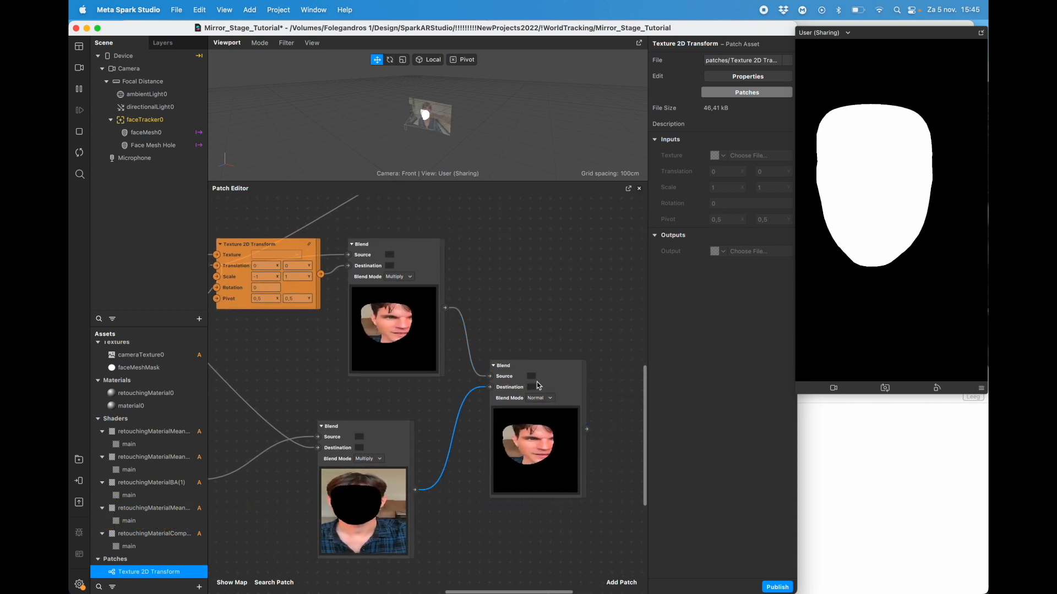
{"action": "scroll", "coordinate": [537, 382], "scroll_direction": "down", "scroll_amount": 2}
{"action": "scroll", "coordinate": [537, 382], "scroll_direction": "right", "scroll_amount": 2}
{"action": "left_click", "coordinate": [511, 372]}
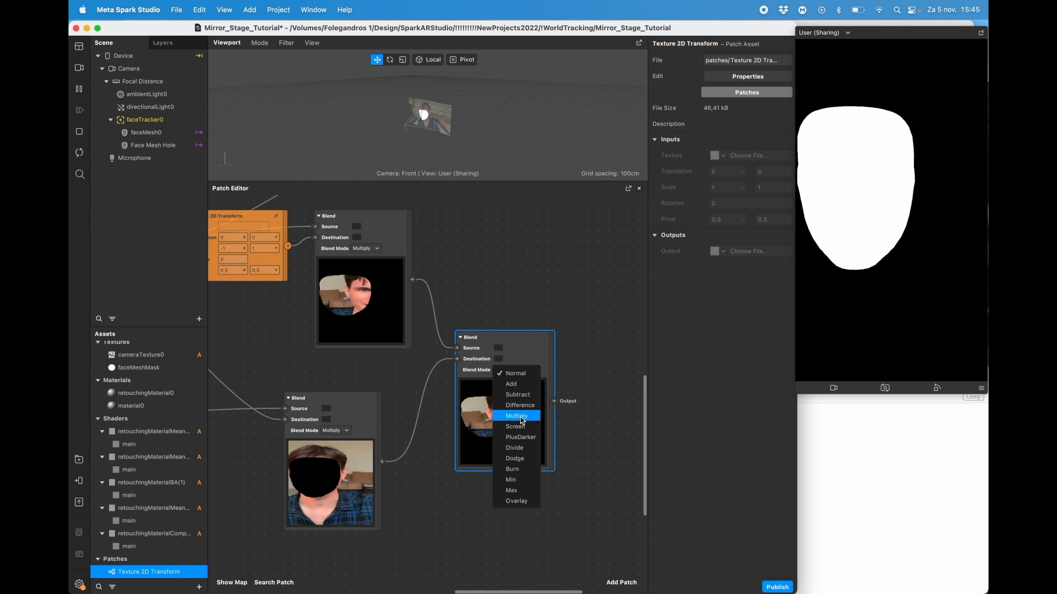
{"action": "left_click", "coordinate": [518, 384]}
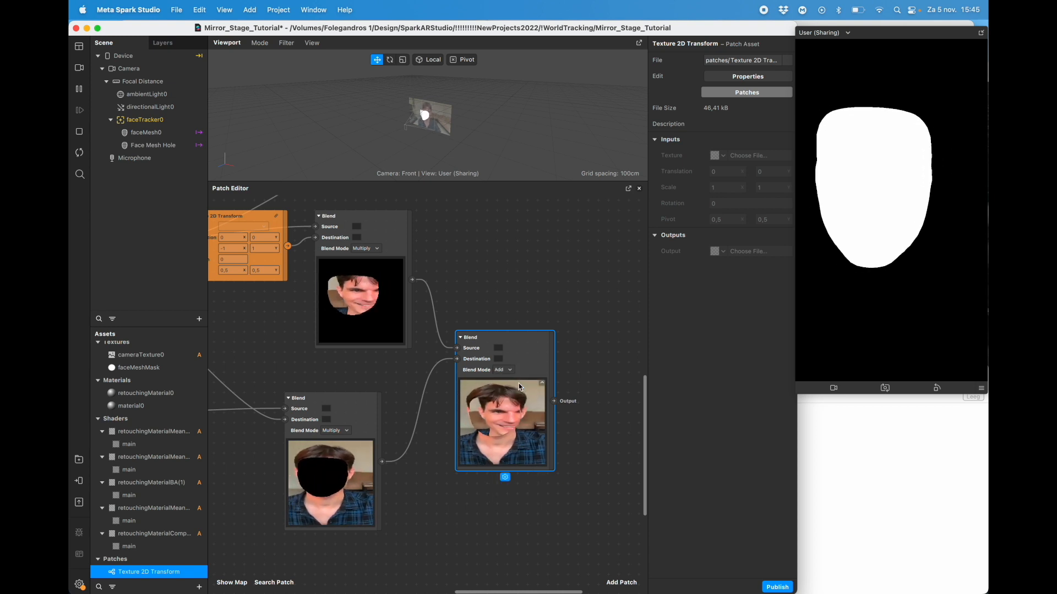
Move the Device patch next to the Add Blend and connect that Blend's output to Screen Output.
{"action": "scroll", "coordinate": [529, 369], "scroll_direction": "down", "scroll_amount": 2}
{"action": "scroll", "coordinate": [528, 372], "scroll_direction": "down", "scroll_amount": 3}
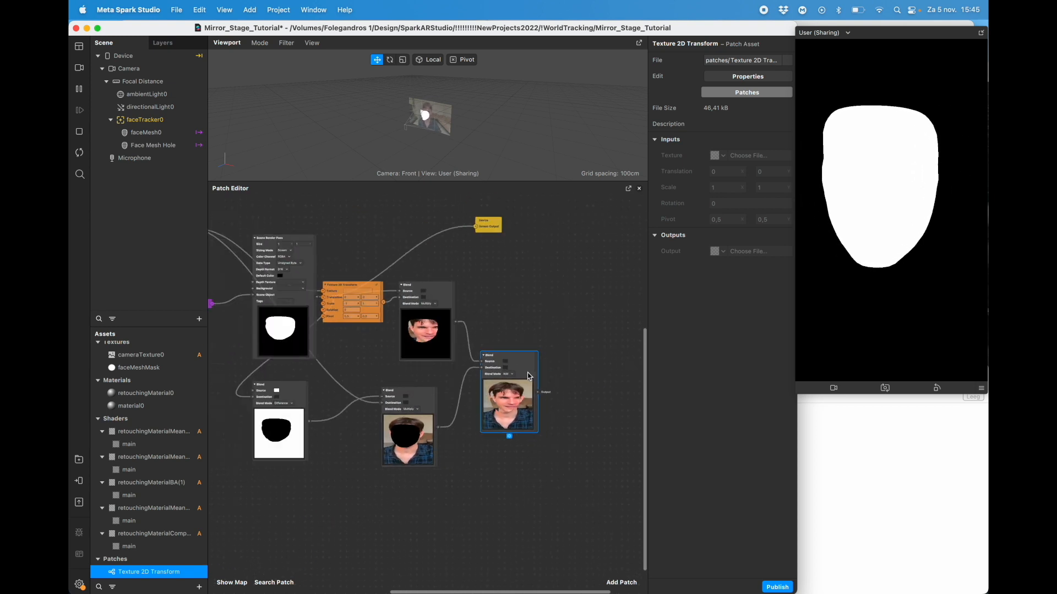
{"action": "scroll", "coordinate": [527, 372], "scroll_direction": "right", "scroll_amount": 2}
{"action": "left_click_drag", "start_coordinate": [444, 254], "coordinate": [557, 387]}
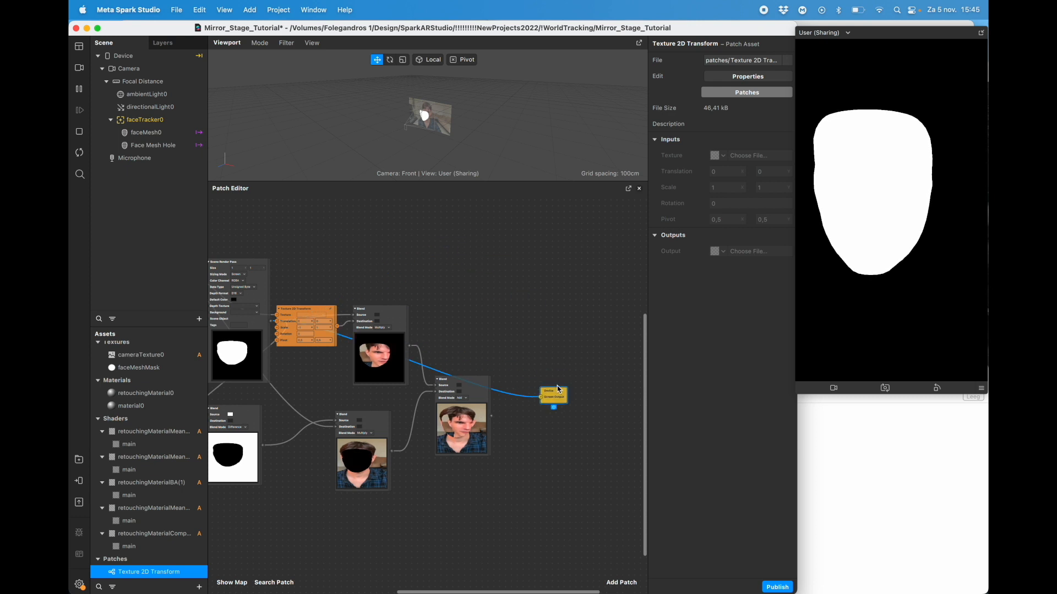
{"action": "scroll", "coordinate": [557, 387], "scroll_direction": "down", "scroll_amount": 2}
{"action": "scroll", "coordinate": [557, 387], "scroll_direction": "up", "scroll_amount": 3}
{"action": "scroll", "coordinate": [557, 387], "scroll_direction": "left", "scroll_amount": 2}
{"action": "scroll", "coordinate": [557, 388], "scroll_direction": "up", "scroll_amount": 2}
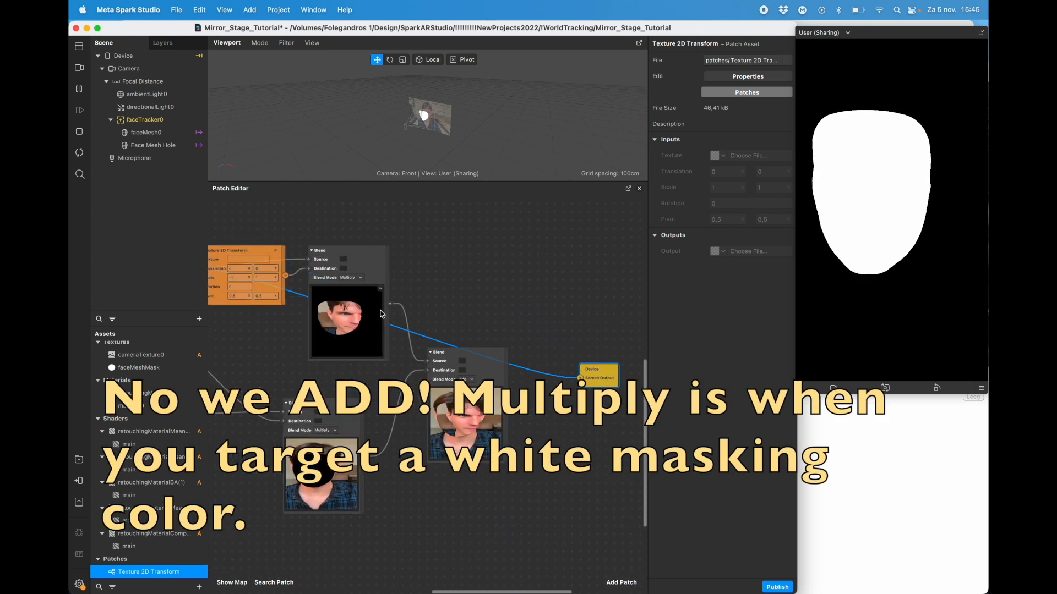
{"action": "left_click", "coordinate": [528, 407]}
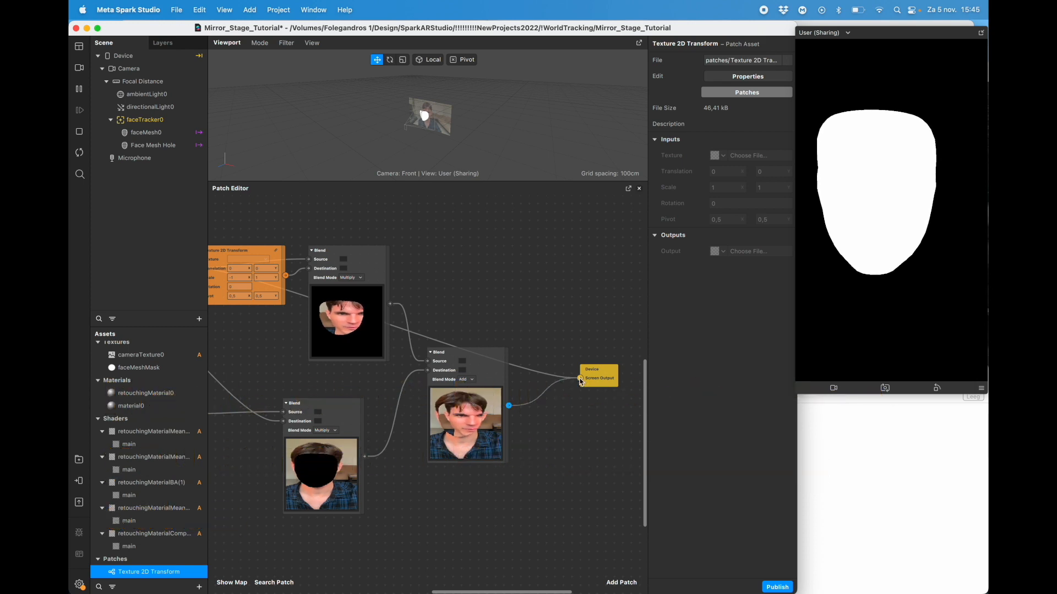
{"action": "left_click_drag", "start_coordinate": [579, 379], "coordinate": [581, 393]}
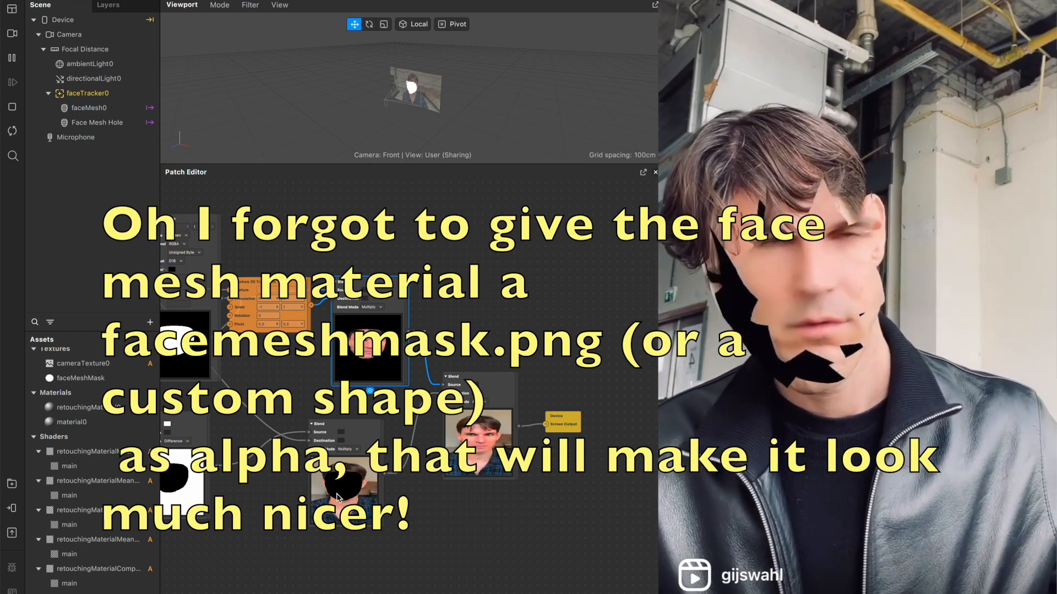
Set the upper Multiply Blend's mode to Difference and shift the final Add Blend patch slightly closer to it.
{"action": "scroll", "coordinate": [337, 498], "scroll_direction": "left", "scroll_amount": 2}
{"action": "scroll", "coordinate": [337, 498], "scroll_direction": "left", "scroll_amount": 4}
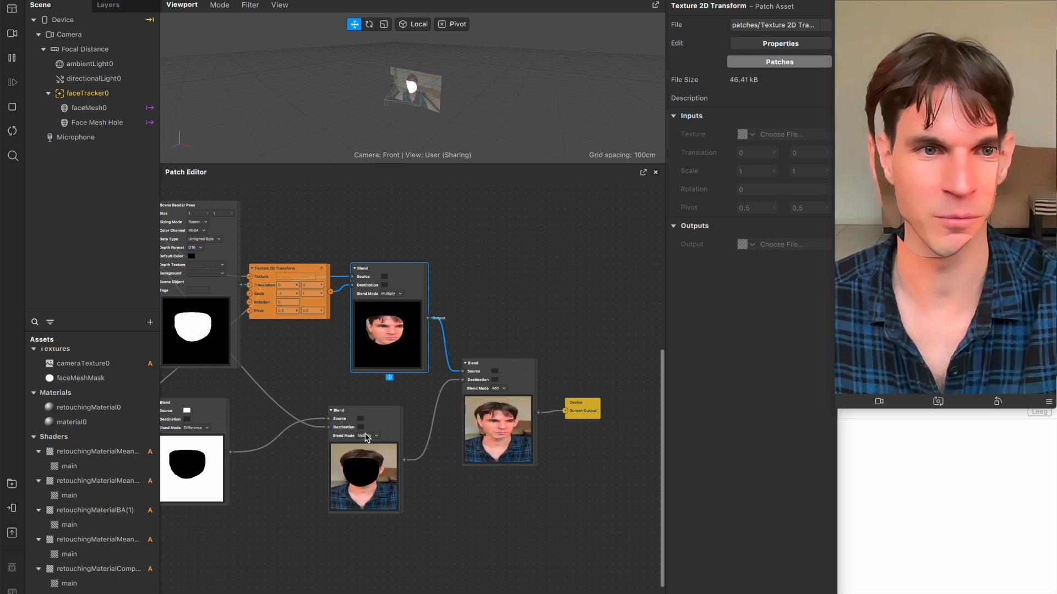
{"action": "left_click", "coordinate": [390, 293]}
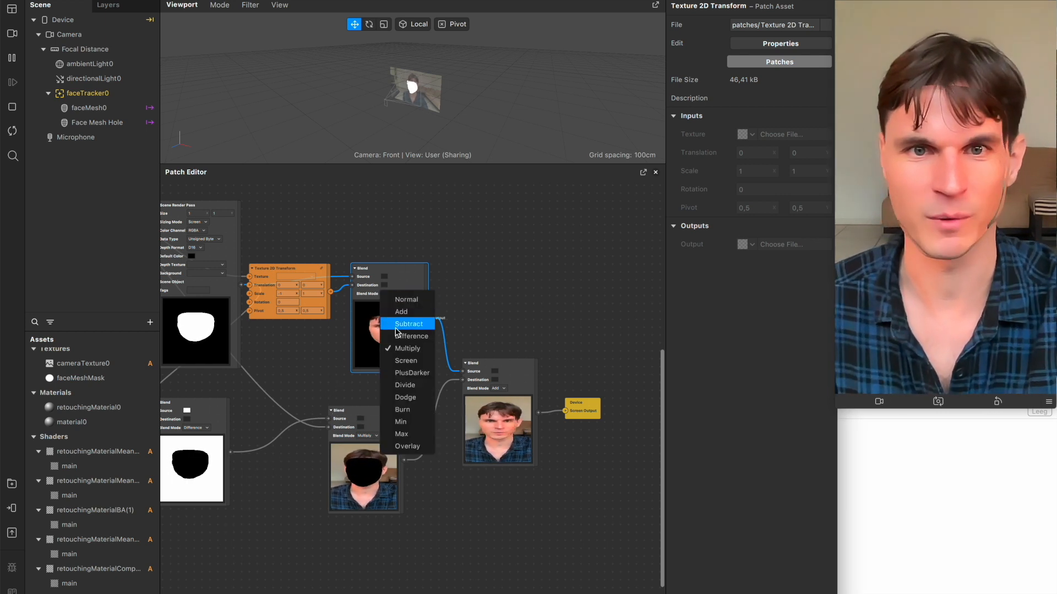
{"action": "left_click", "coordinate": [400, 337]}
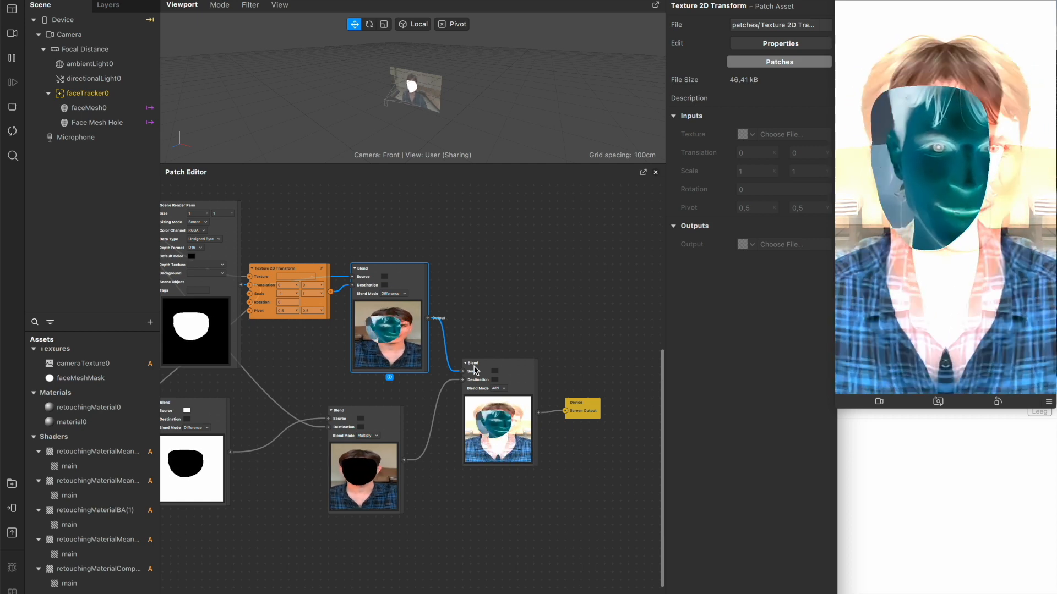
{"action": "left_click_drag", "start_coordinate": [474, 370], "coordinate": [473, 361]}
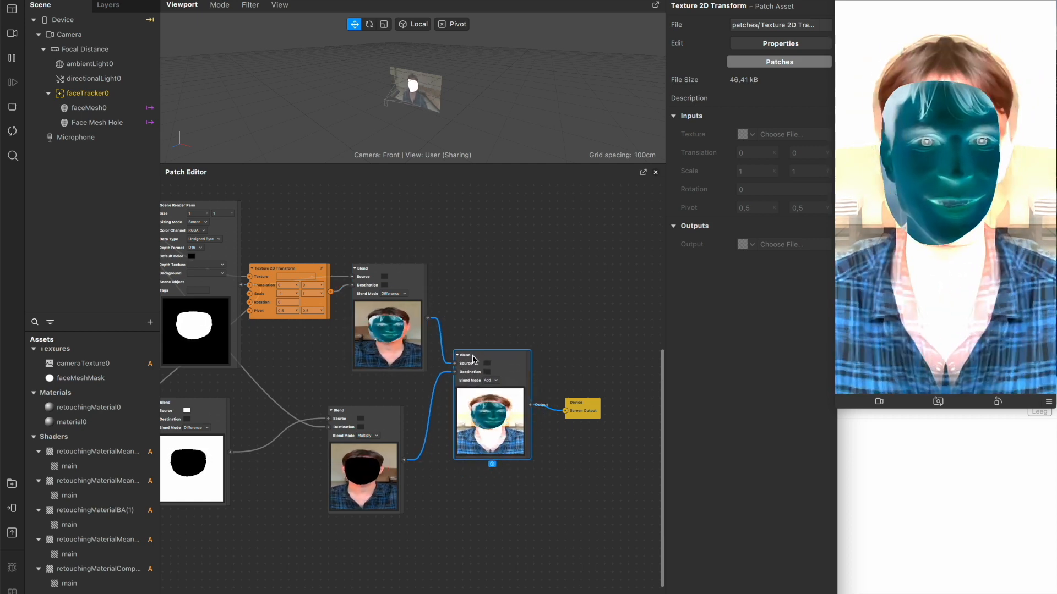